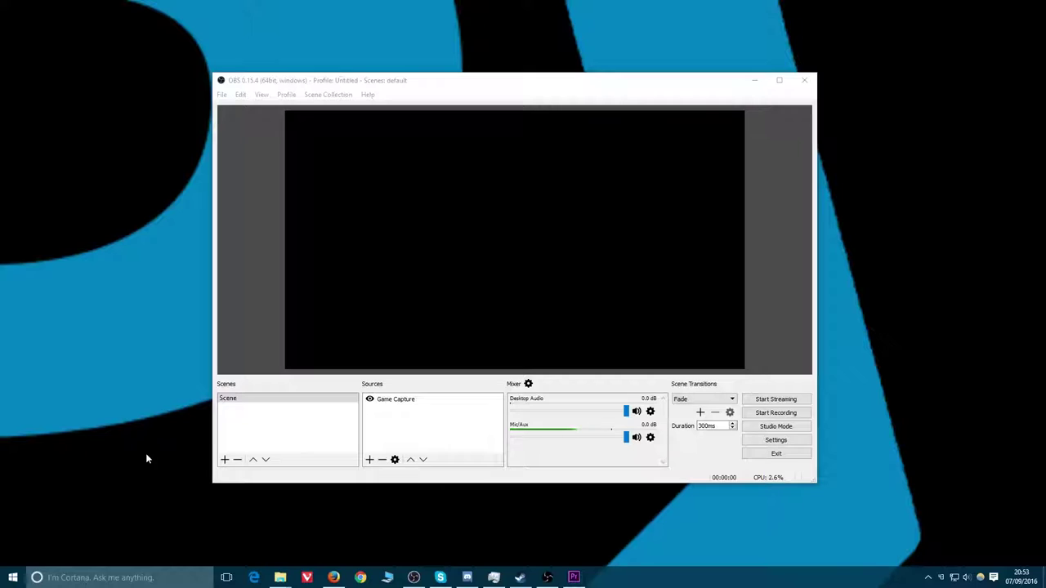
# Add a Display Capture source named 'Monitor 2' to the OBS Sources list
pyautogui.rightClick(401, 419)
pyautogui.moveTo(429, 422)
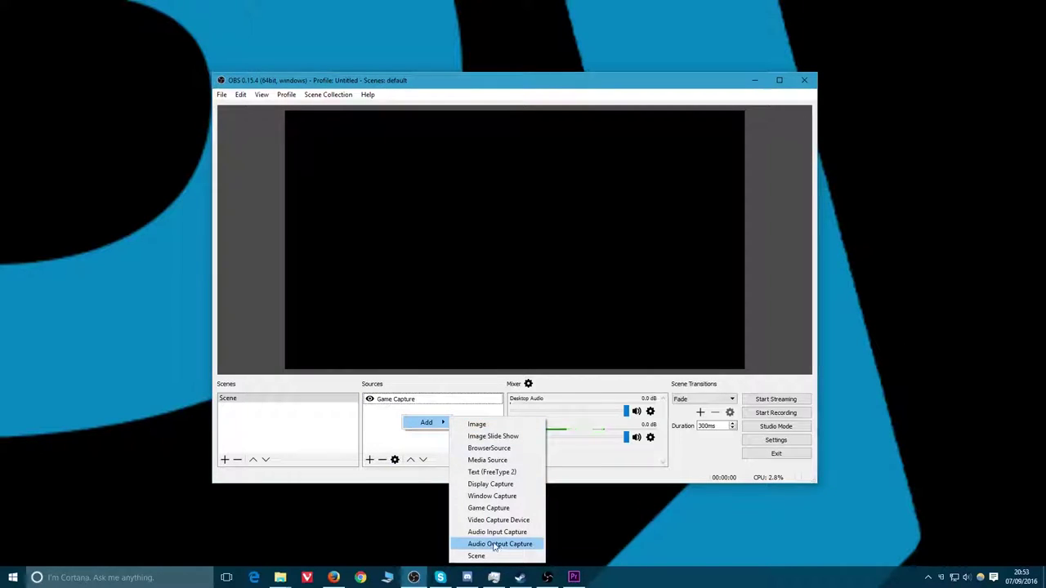
pyautogui.click(482, 485)
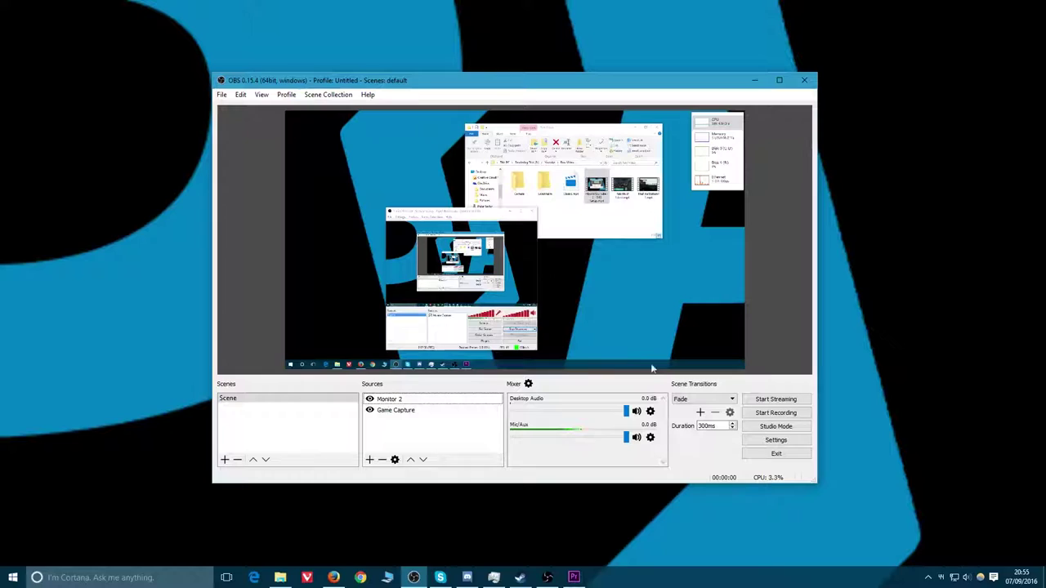
# In OBS Output settings, set the streaming audio track to 4, then view the Recording settings
pyautogui.click(776, 439)
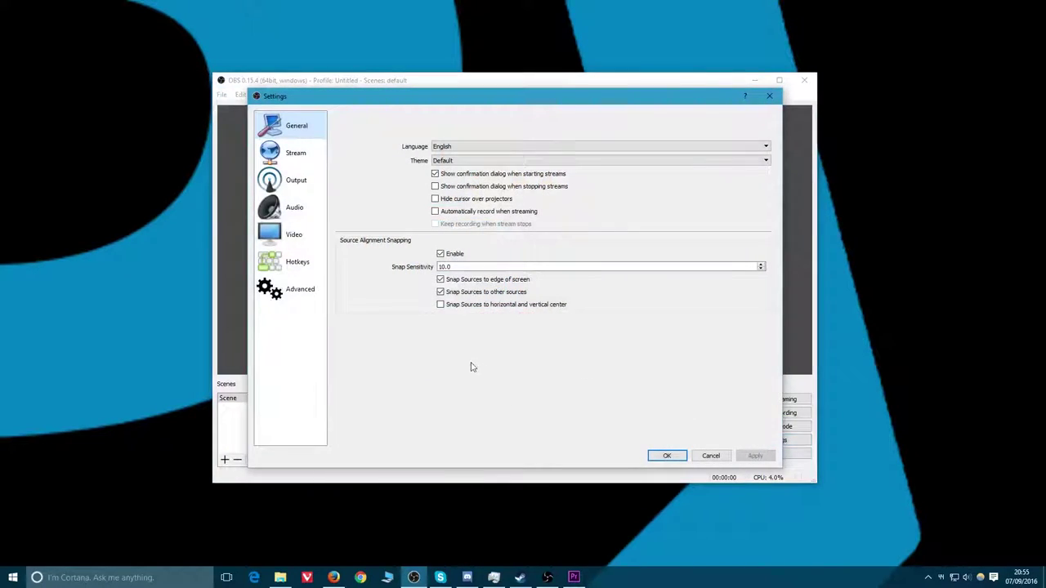
pyautogui.click(299, 179)
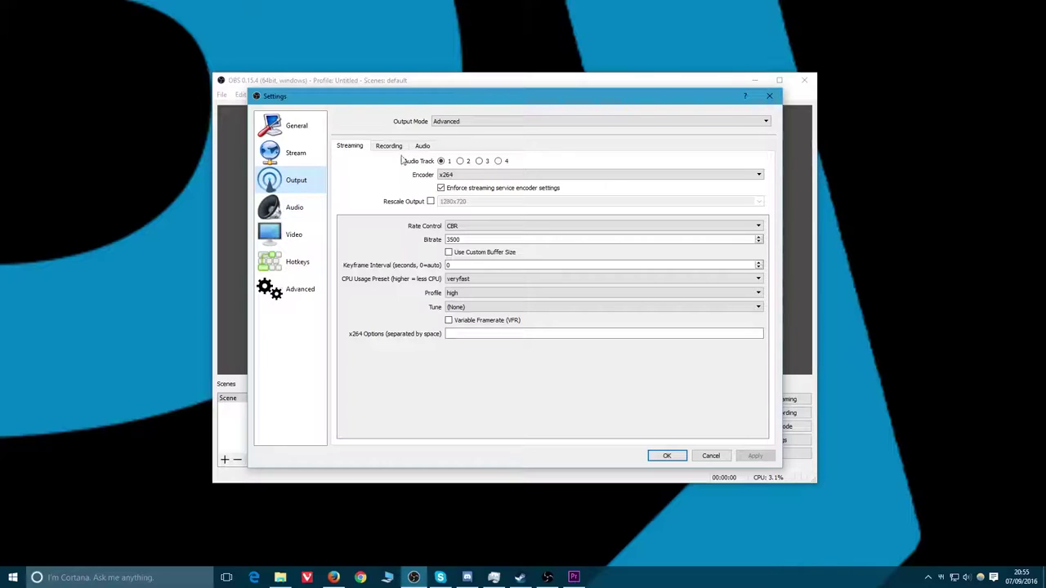
pyautogui.click(498, 162)
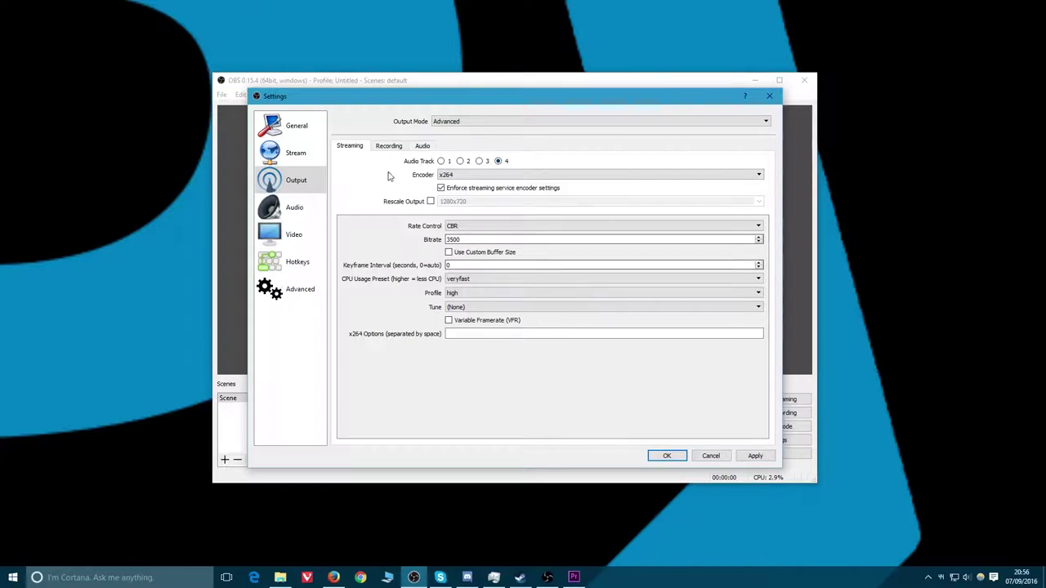
pyautogui.click(387, 147)
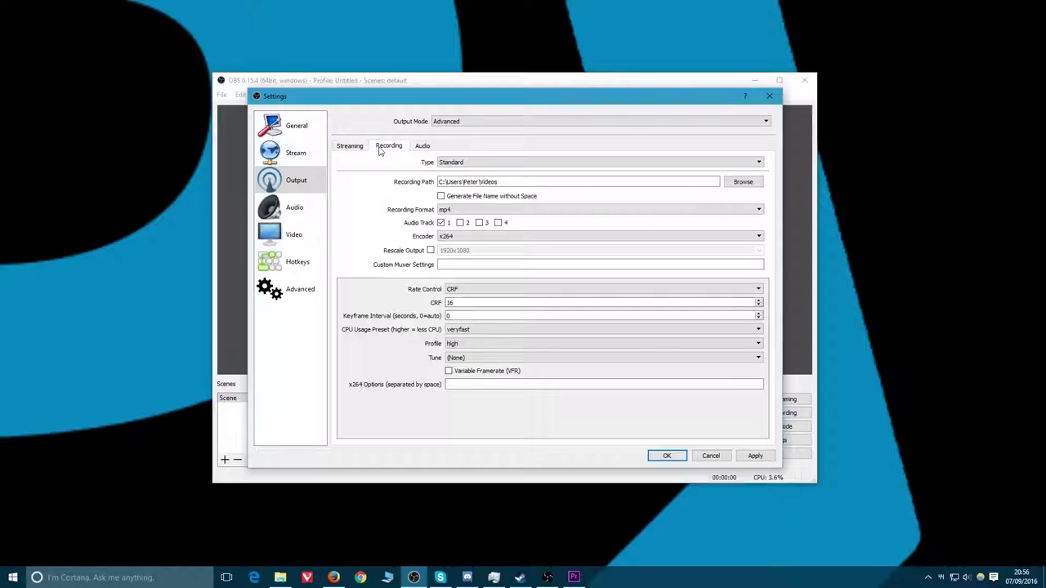
# Record on audio tracks 1 and 2 only, keep streaming on track 4, and save with OK
pyautogui.click(356, 148)
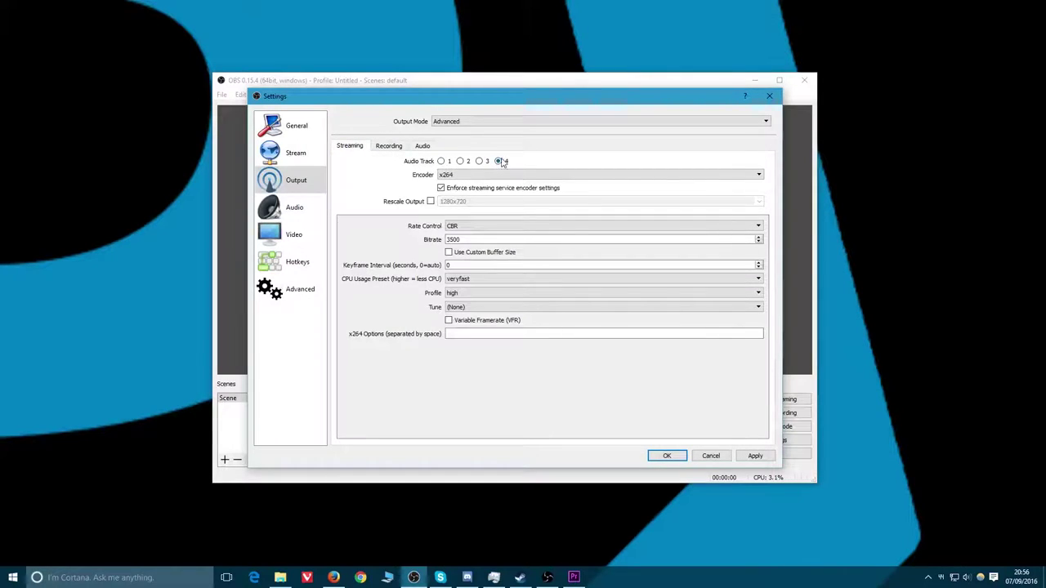
pyautogui.click(388, 147)
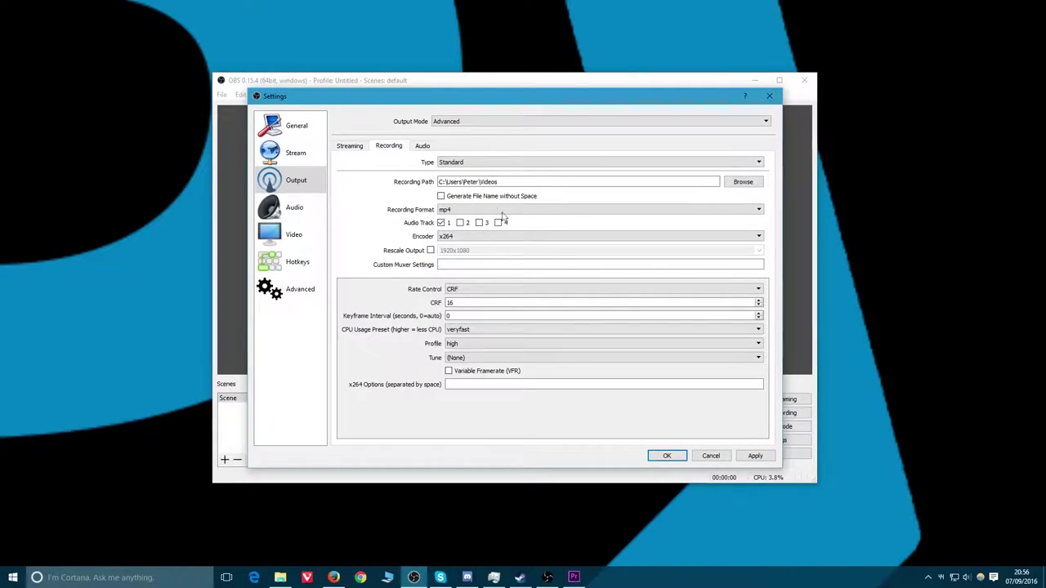
pyautogui.click(460, 223)
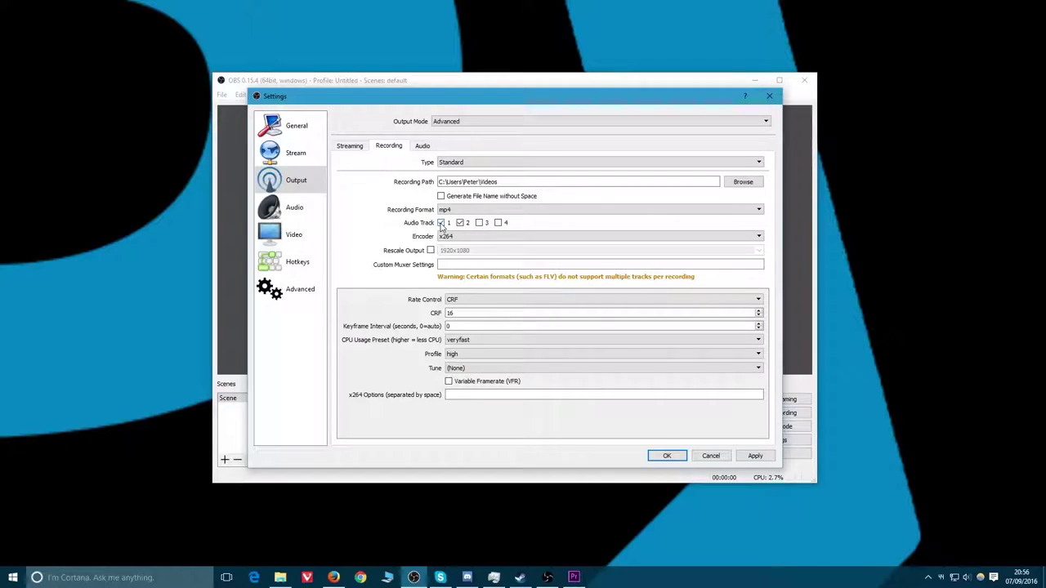
pyautogui.click(358, 146)
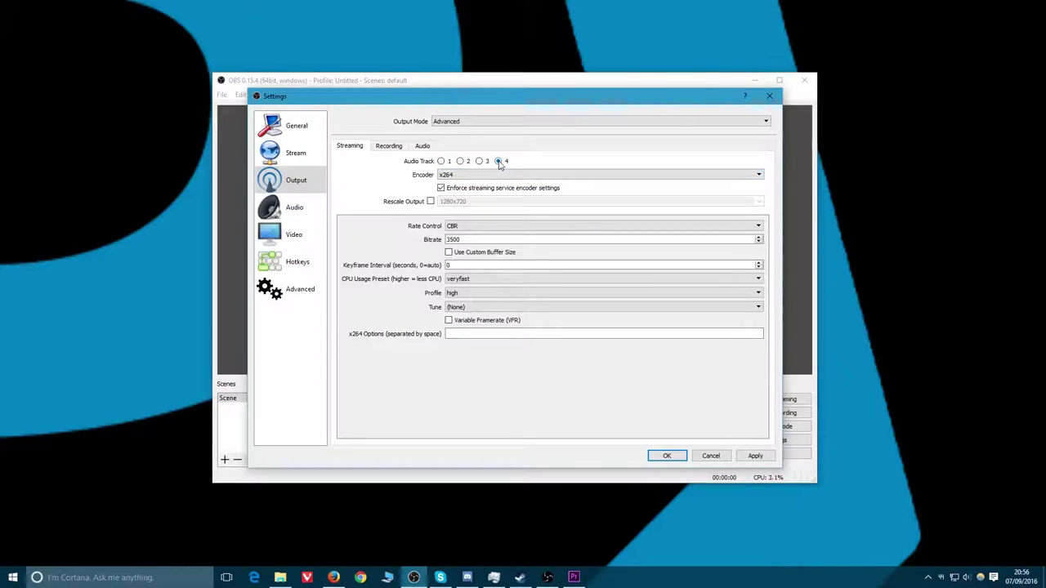
pyautogui.click(394, 147)
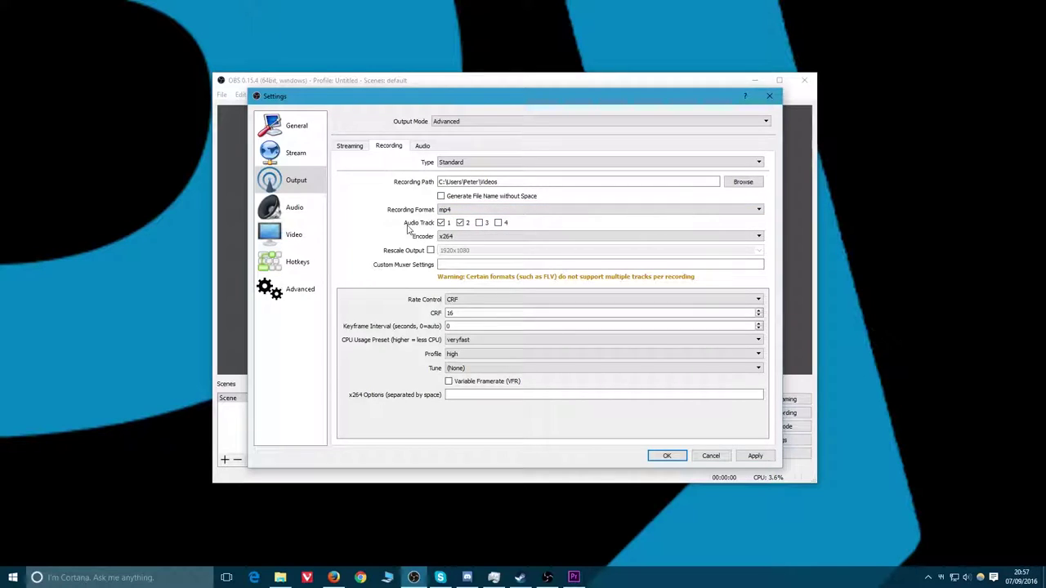
pyautogui.click(497, 223)
pyautogui.click(351, 147)
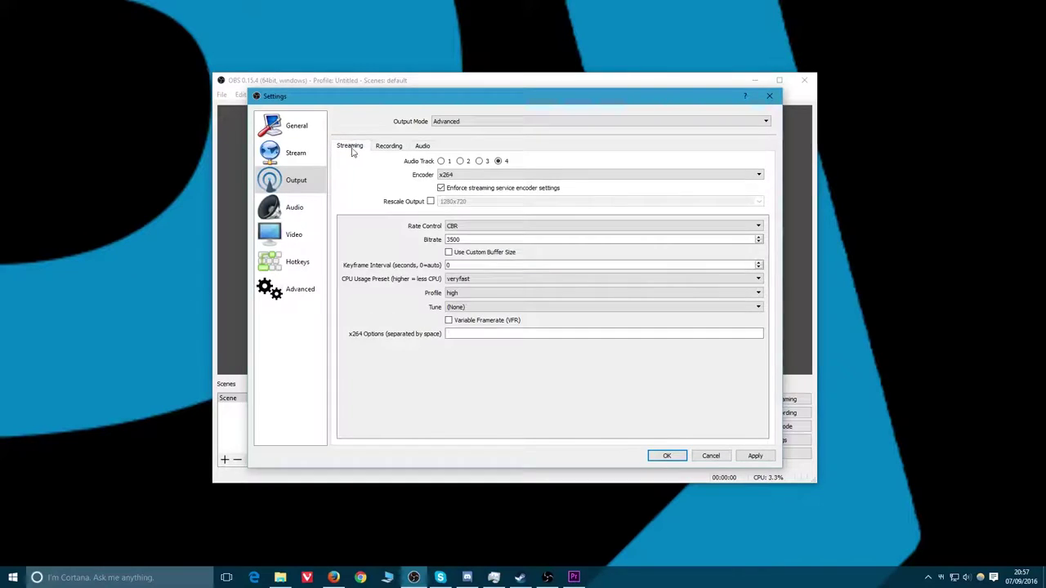
pyautogui.click(497, 161)
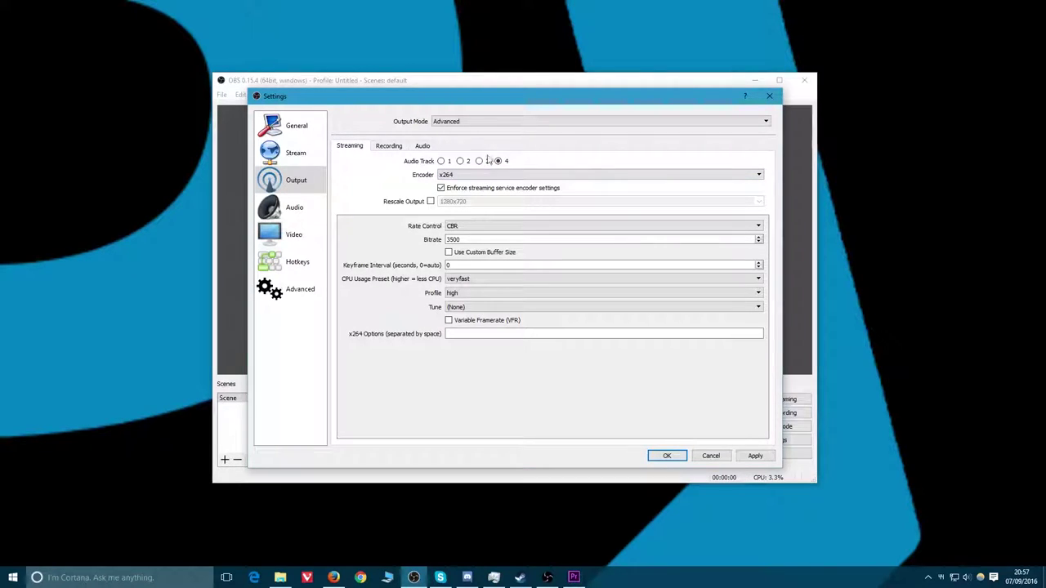
pyautogui.click(389, 146)
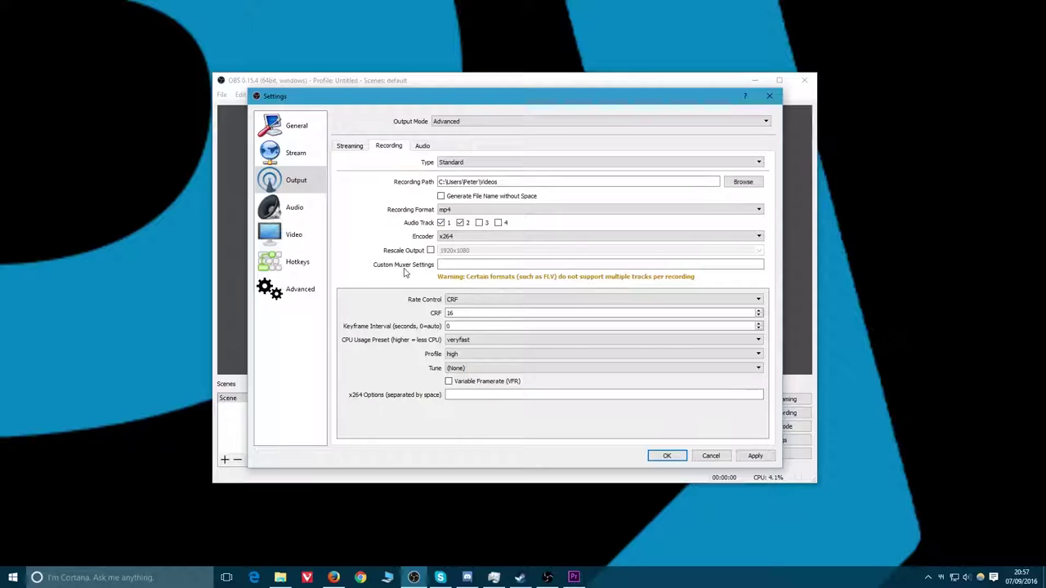
pyautogui.click(666, 457)
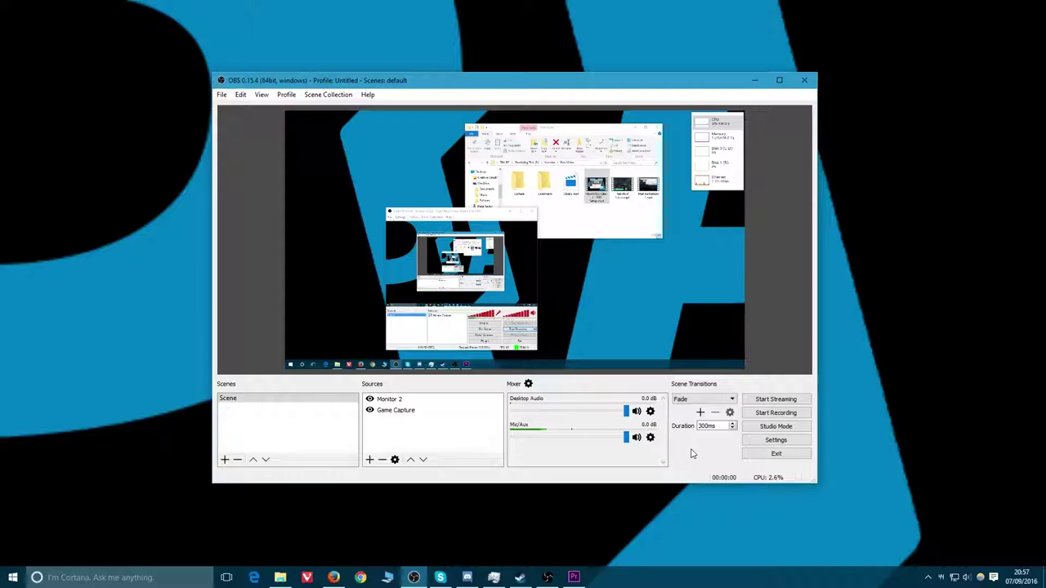
# In Advanced Audio Properties, route Mic/Aux to tracks 2 and 4 and Desktop Audio to 1 and 4
pyautogui.click(528, 383)
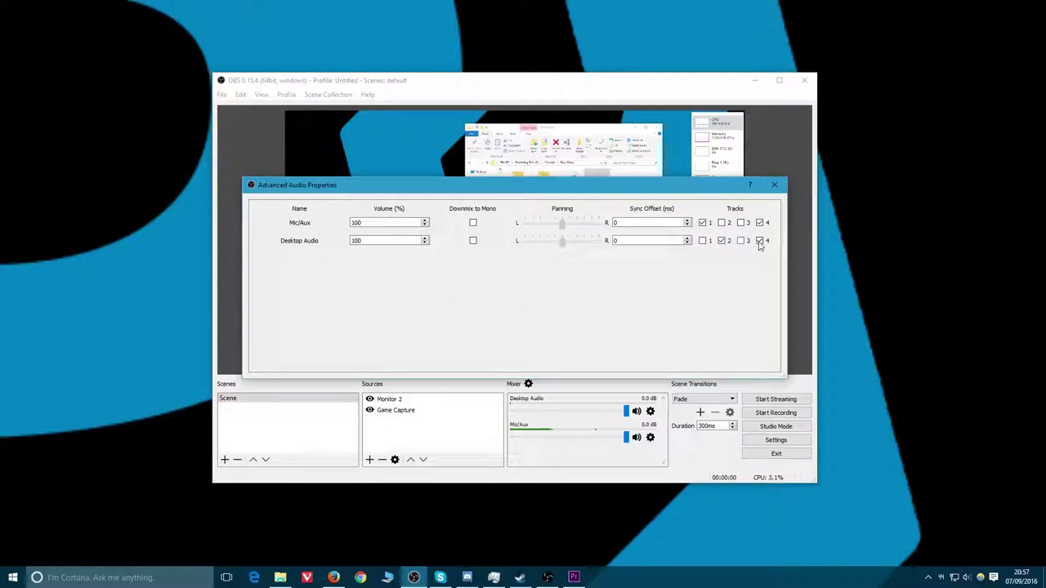
pyautogui.click(721, 222)
pyautogui.click(702, 222)
pyautogui.click(702, 241)
pyautogui.click(774, 187)
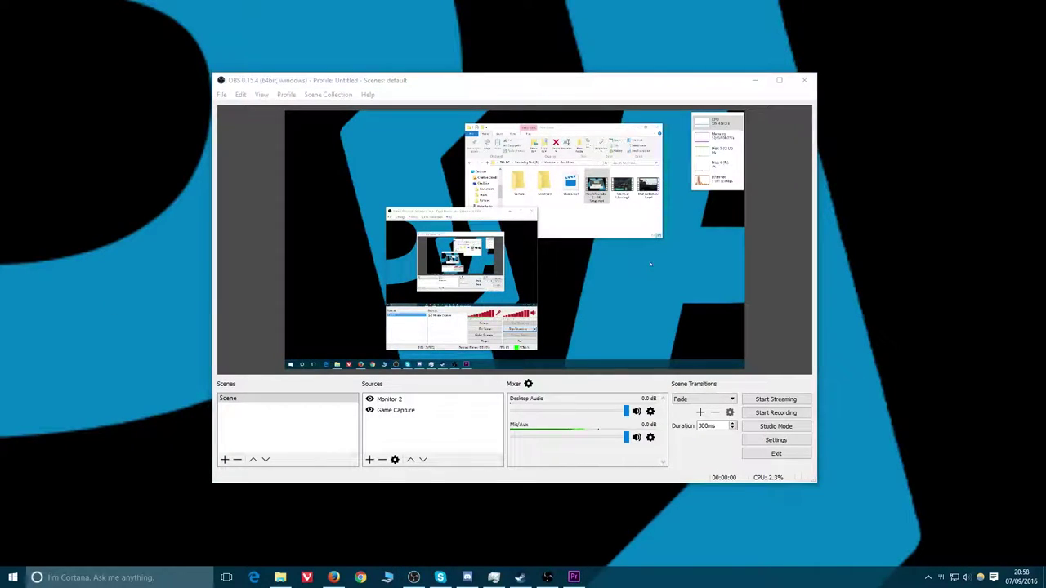
# Open a new File Explorer window, browse three folders deep, and move it to the monitor's lower right
pyautogui.press('super+e')
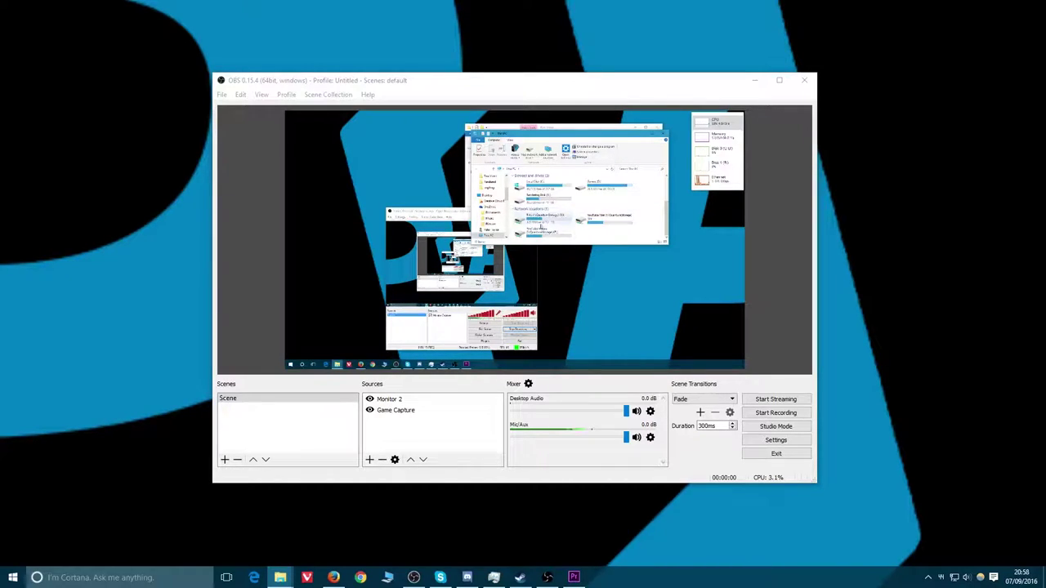
pyautogui.doubleClick(539, 228)
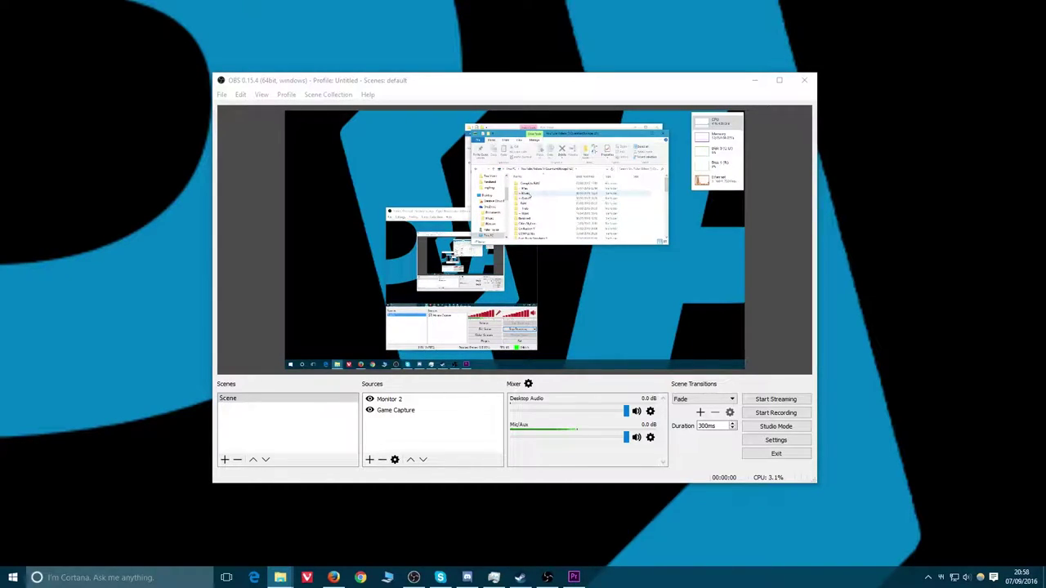
pyautogui.doubleClick(529, 194)
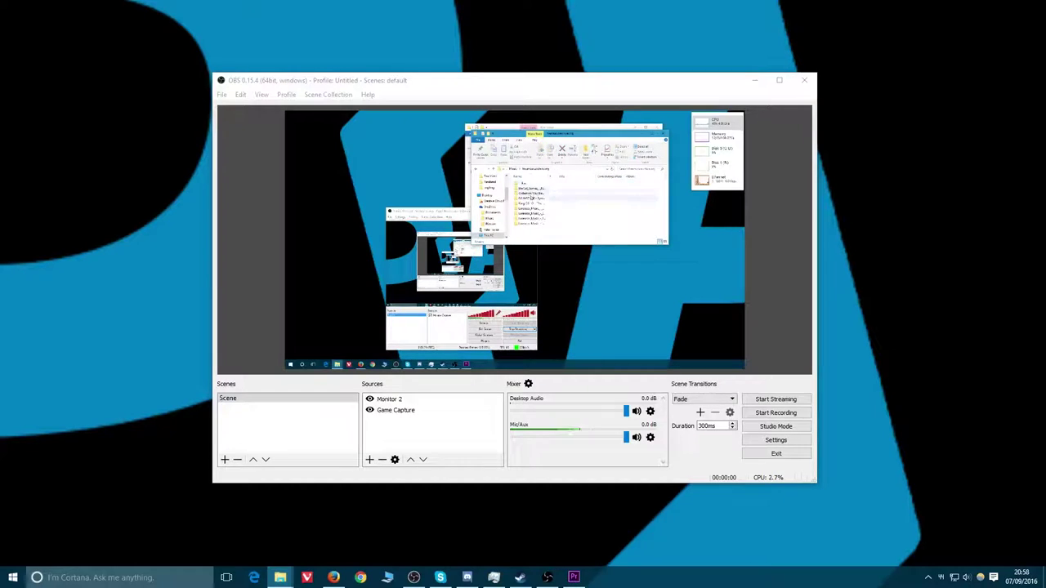
pyautogui.doubleClick(543, 204)
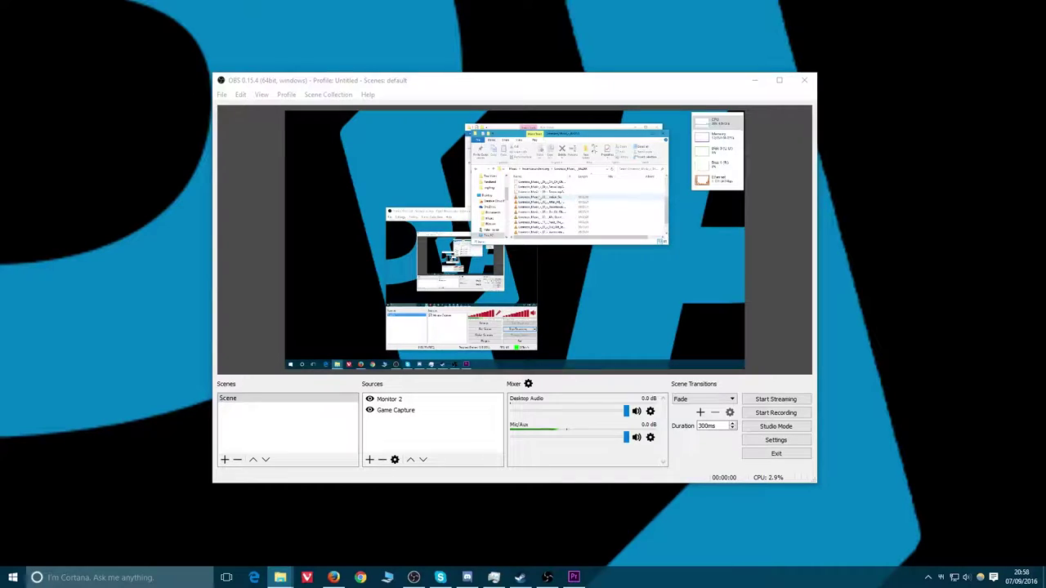
pyautogui.moveTo(572, 128); pyautogui.dragTo(639, 232)
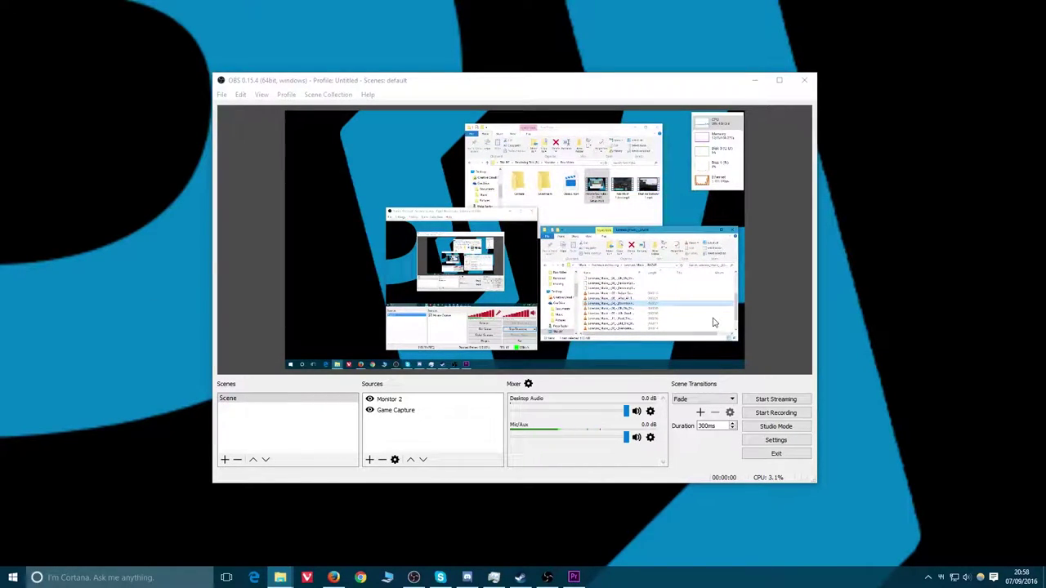
# Start the OBS recording and turn up the speaker volume
pyautogui.click(774, 414)
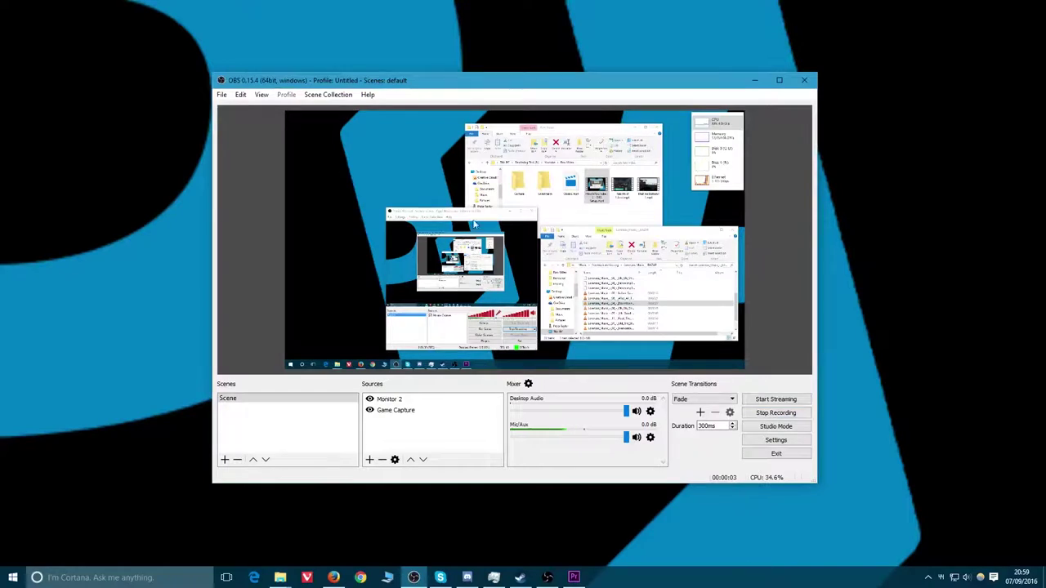
pyautogui.moveTo(499, 83); pyautogui.dragTo(553, 77)
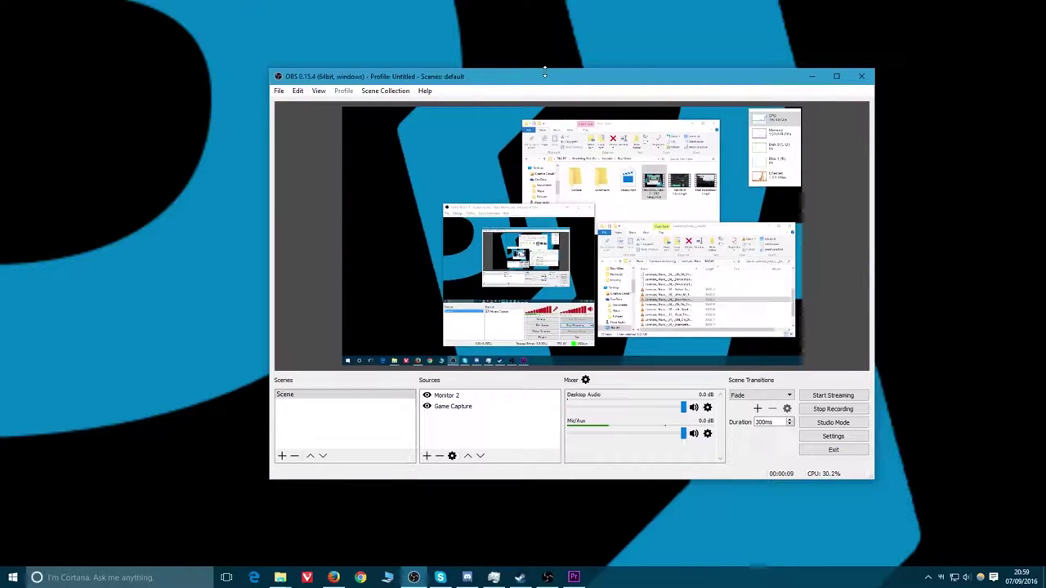
pyautogui.click(966, 577)
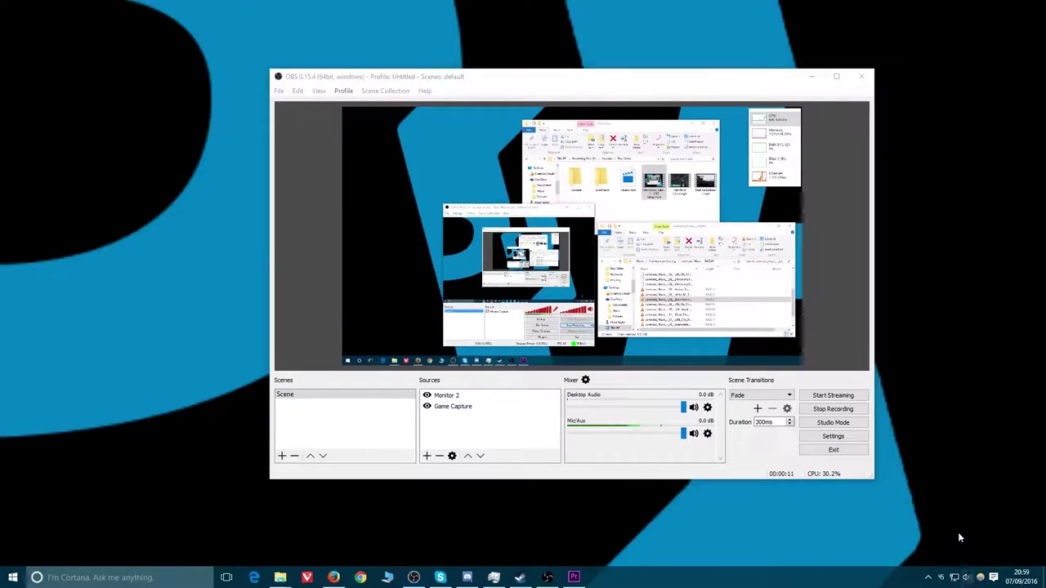
pyautogui.moveTo(891, 551)
pyautogui.mouseDown()
pyautogui.moveTo(920, 551)
pyautogui.moveTo(893, 551)
pyautogui.mouseUp()
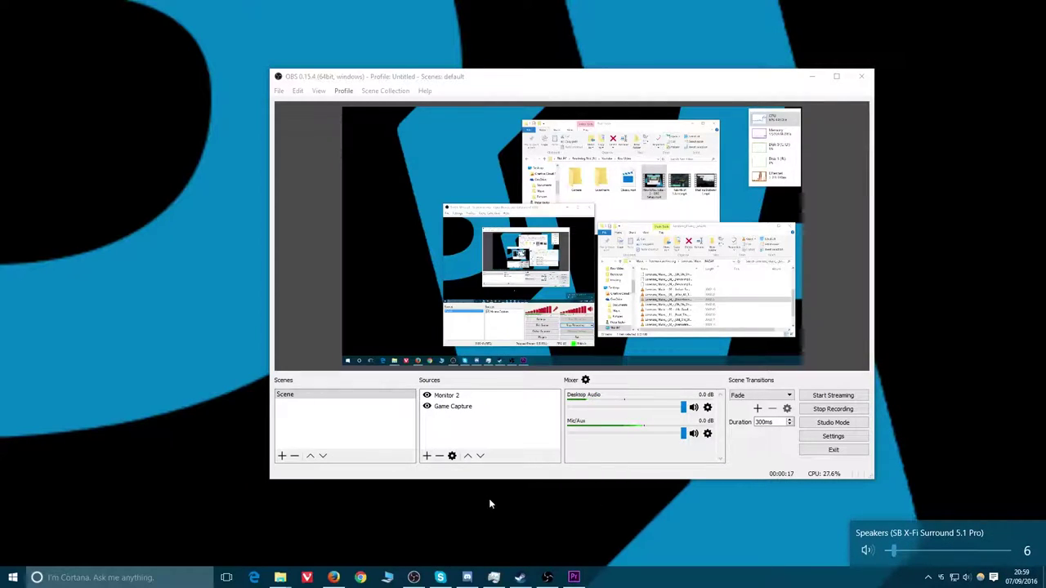
# Play the song Downtown in VLC from the File Explorer window
pyautogui.click(928, 577)
pyautogui.click(927, 577)
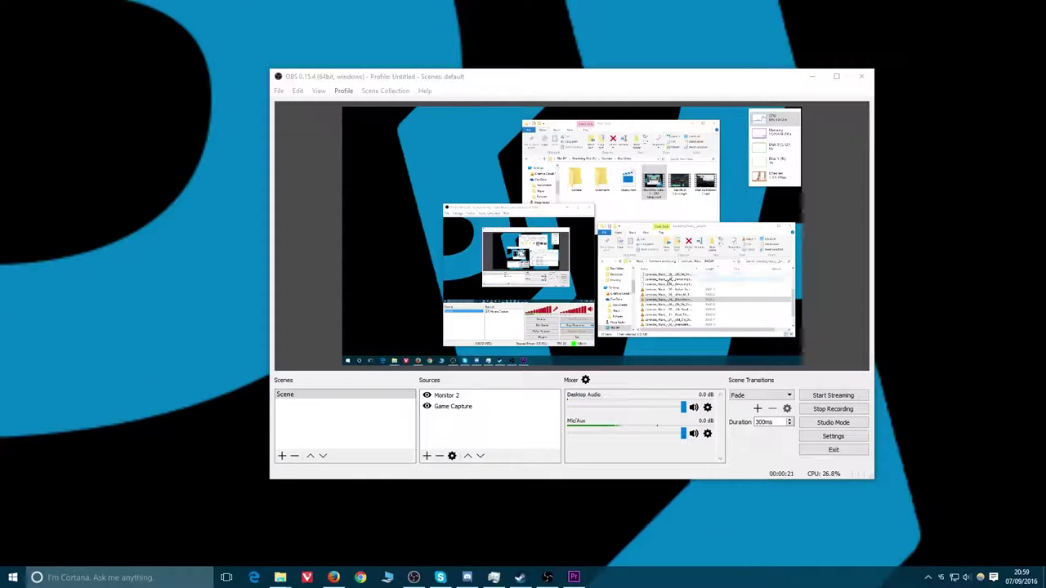
pyautogui.hotkey('alt', 'Tab')
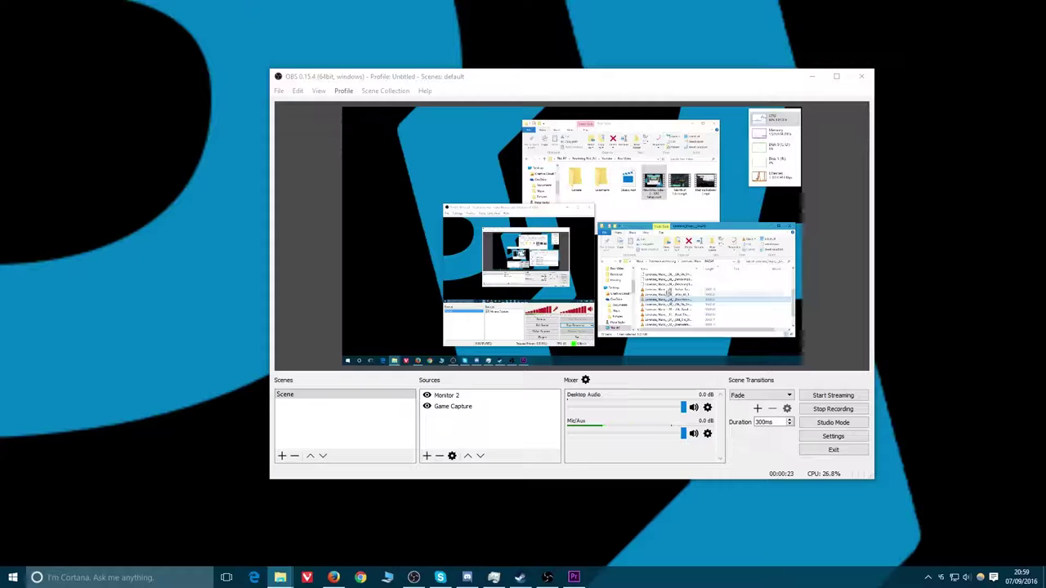
pyautogui.press('Return')
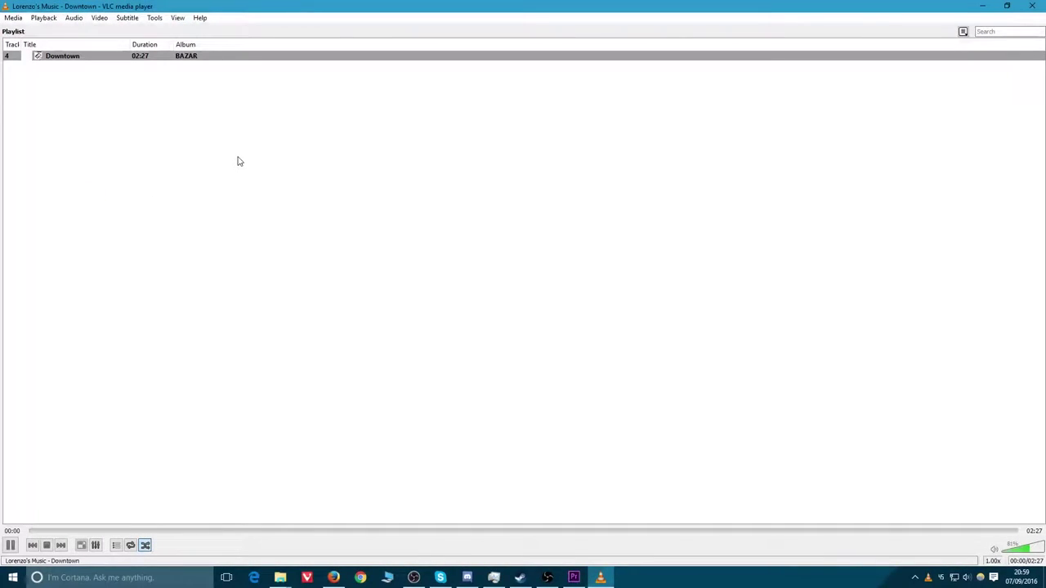
# Shrink the VLC window into the top-left corner and lower the system volume
pyautogui.doubleClick(341, 6)
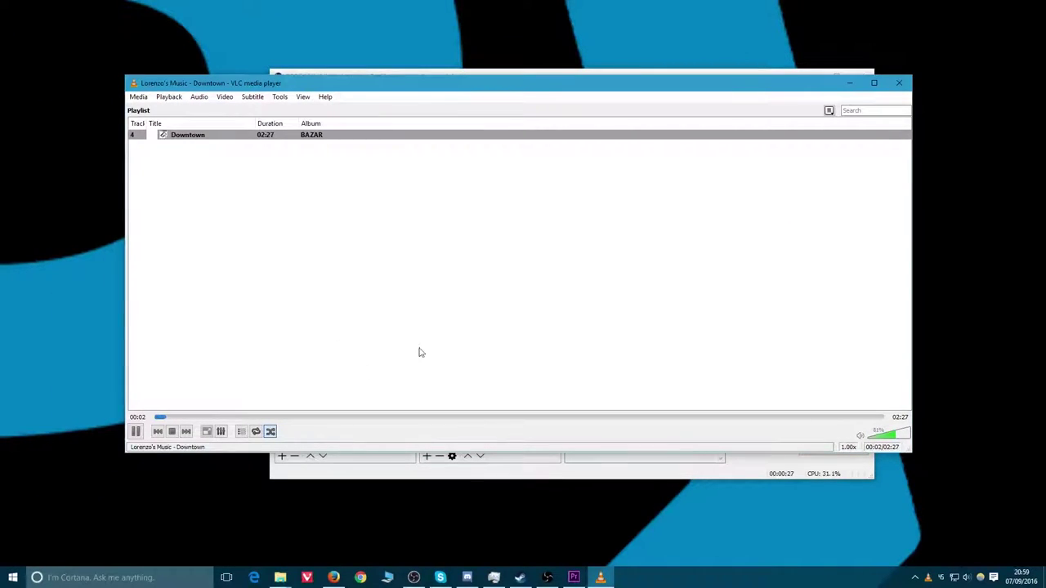
pyautogui.press('XF86AudioLowerVolume')
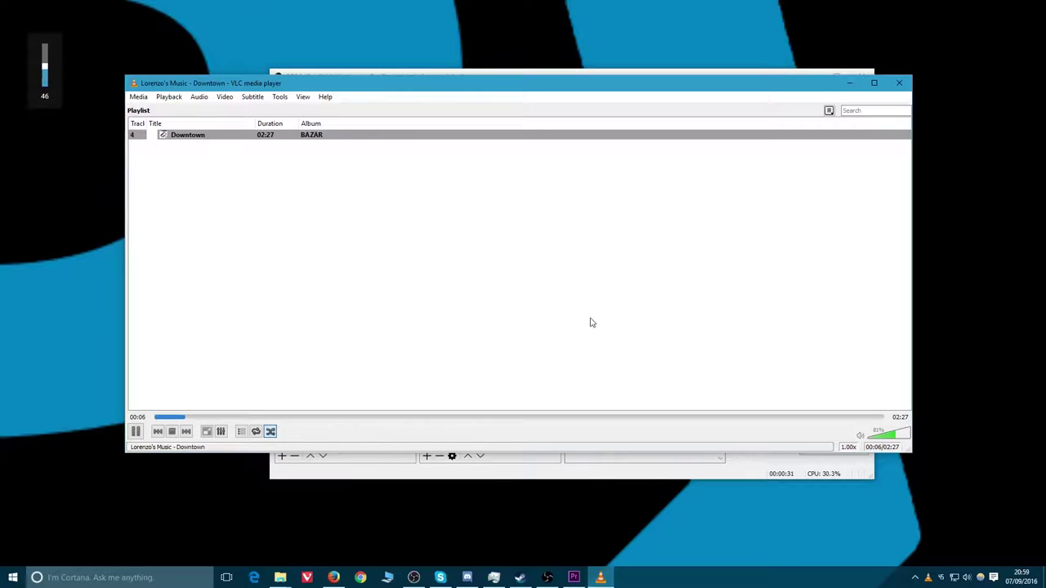
pyautogui.moveTo(537, 88); pyautogui.dragTo(542, 91)
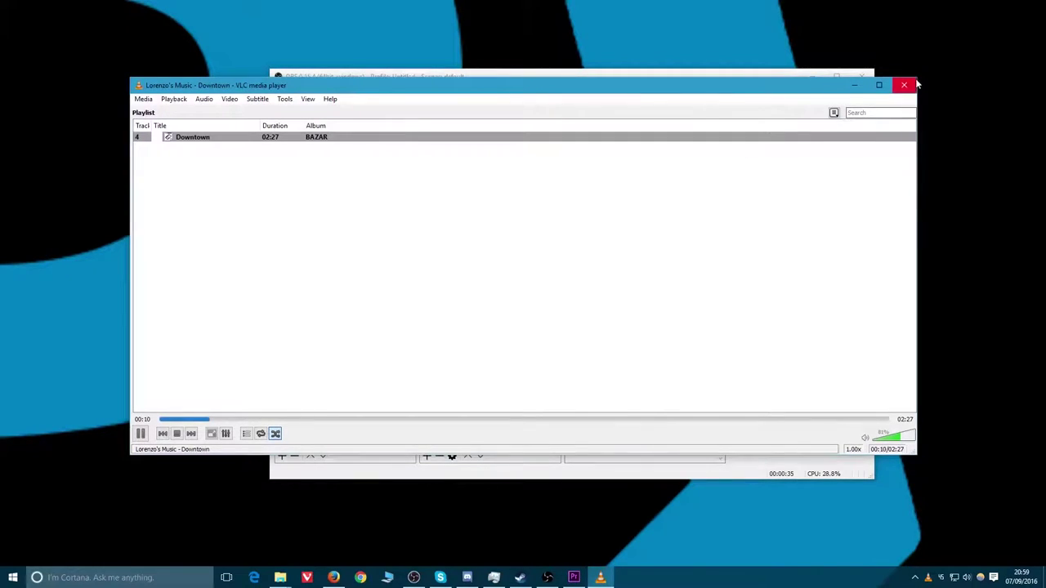
pyautogui.moveTo(918, 77); pyautogui.dragTo(508, 197)
pyautogui.press('XF86AudioLowerVolume')
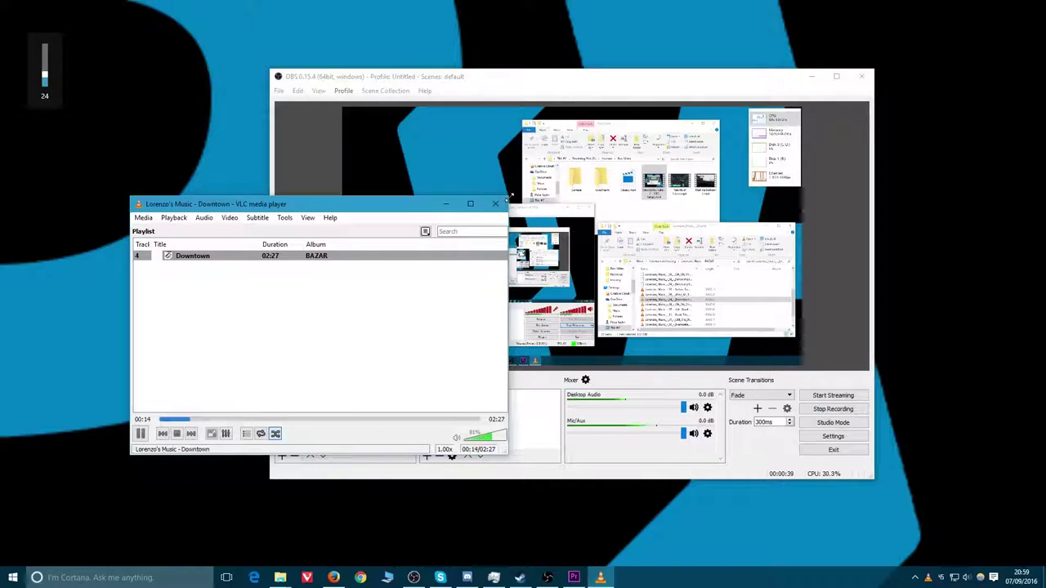
pyautogui.press('XF86AudioLowerVolume')
pyautogui.press('XF86AudioLowerVolume')
pyautogui.press('XF86AudioLowerVolume')
pyautogui.press('XF86AudioLowerVolume')
pyautogui.press('XF86AudioLowerVolume')
pyautogui.press('XF86AudioLowerVolume')
pyautogui.press('XF86AudioLowerVolume')
pyautogui.press('XF86AudioLowerVolume')
pyautogui.press('XF86AudioLowerVolume')
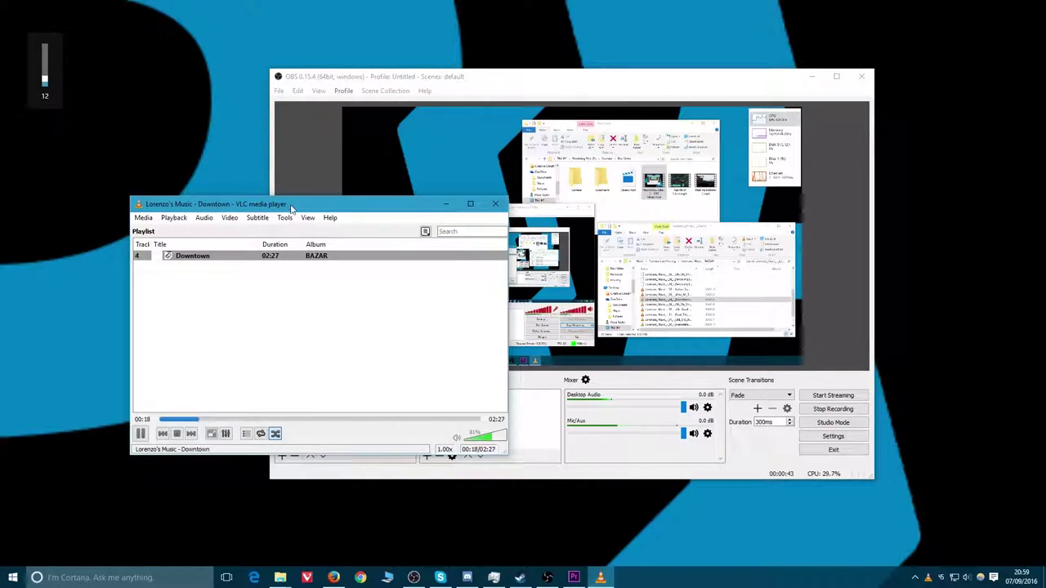
pyautogui.moveTo(289, 204); pyautogui.dragTo(185, 26)
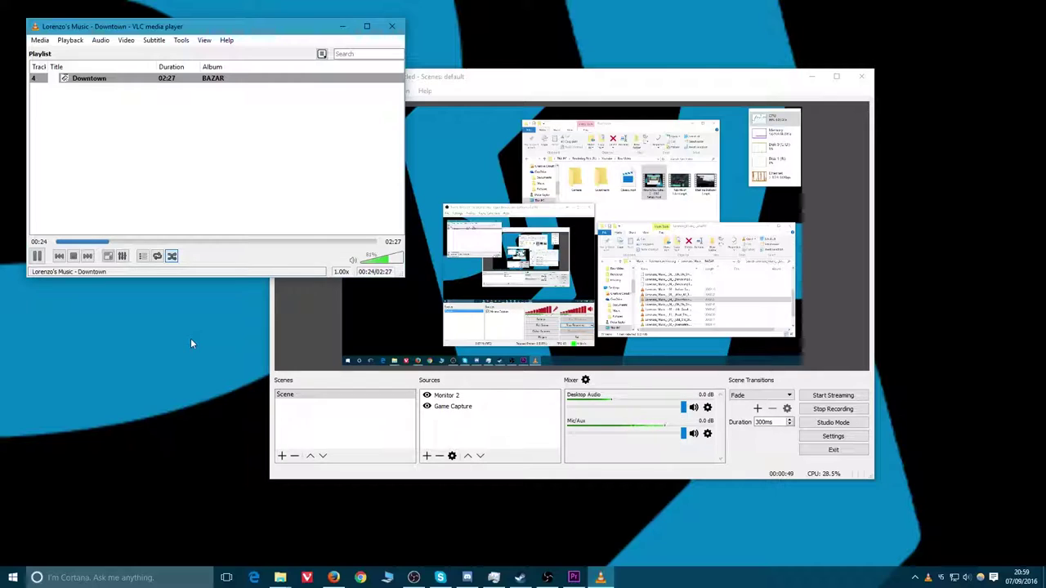
# Set the volume to about 6, close VLC, and stop the OBS recording
pyautogui.press('XF86AudioLowerVolume')
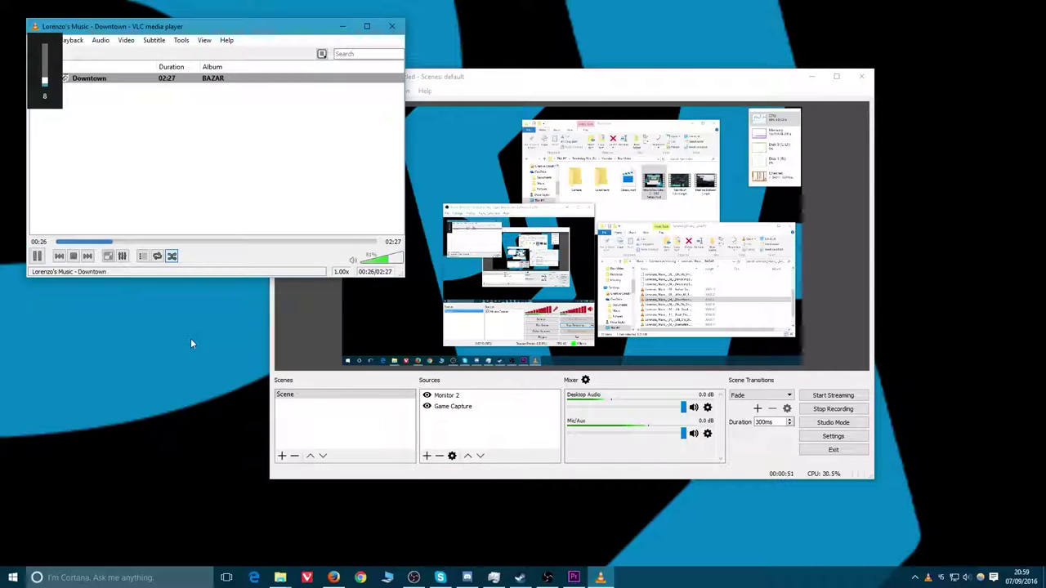
pyautogui.press('XF86AudioRaiseVolume')
pyautogui.press('XF86AudioRaiseVolume')
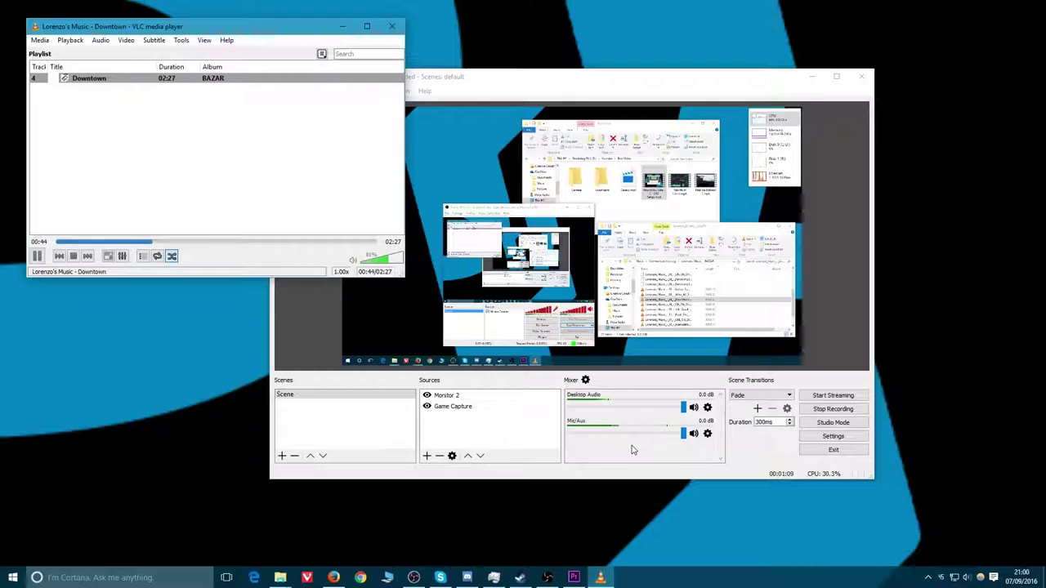
pyautogui.click(391, 26)
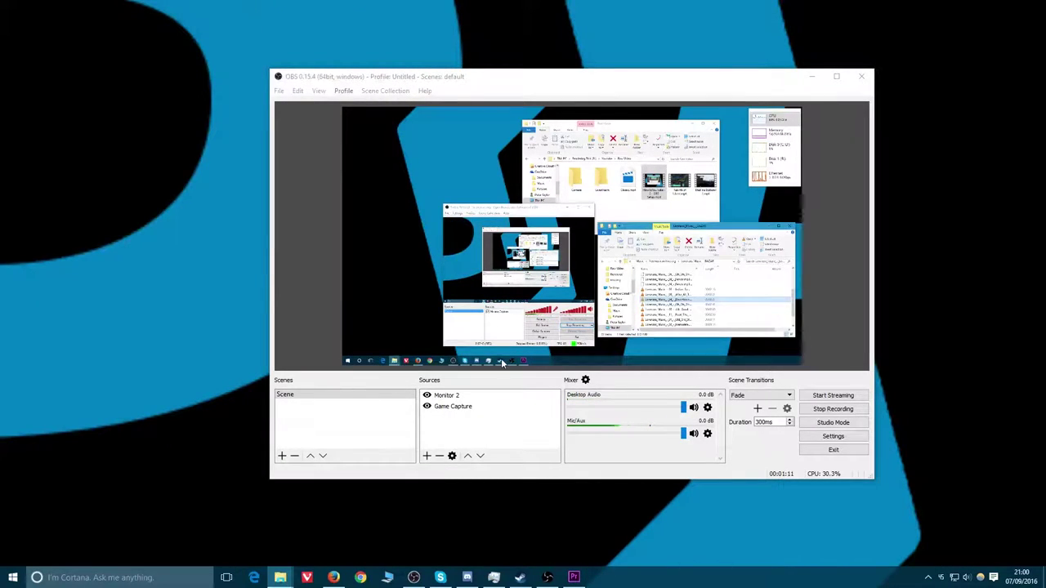
pyautogui.click(817, 411)
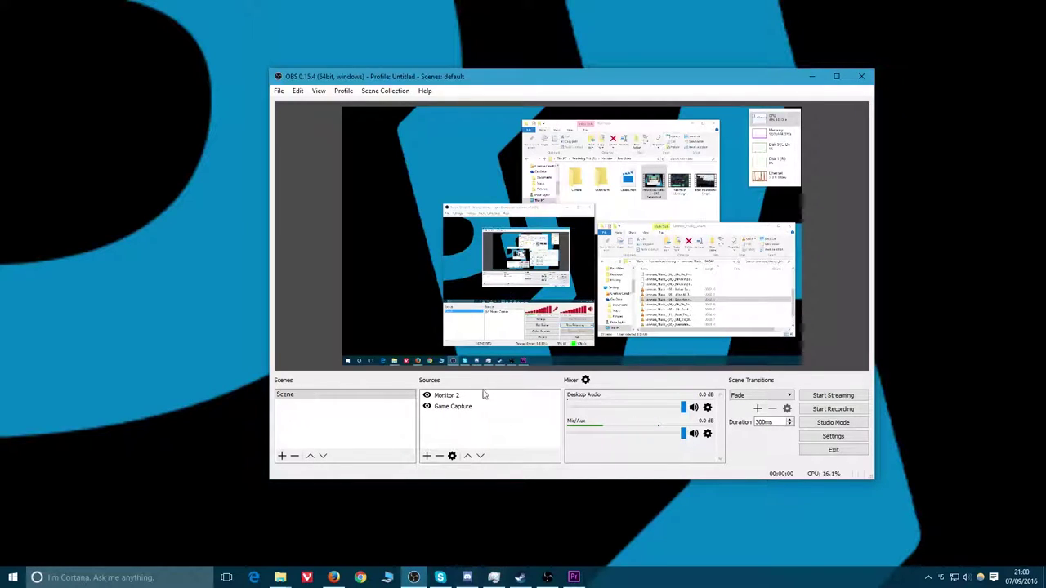
# Create a new Premiere Pro project with the default name Untitled
pyautogui.click(575, 576)
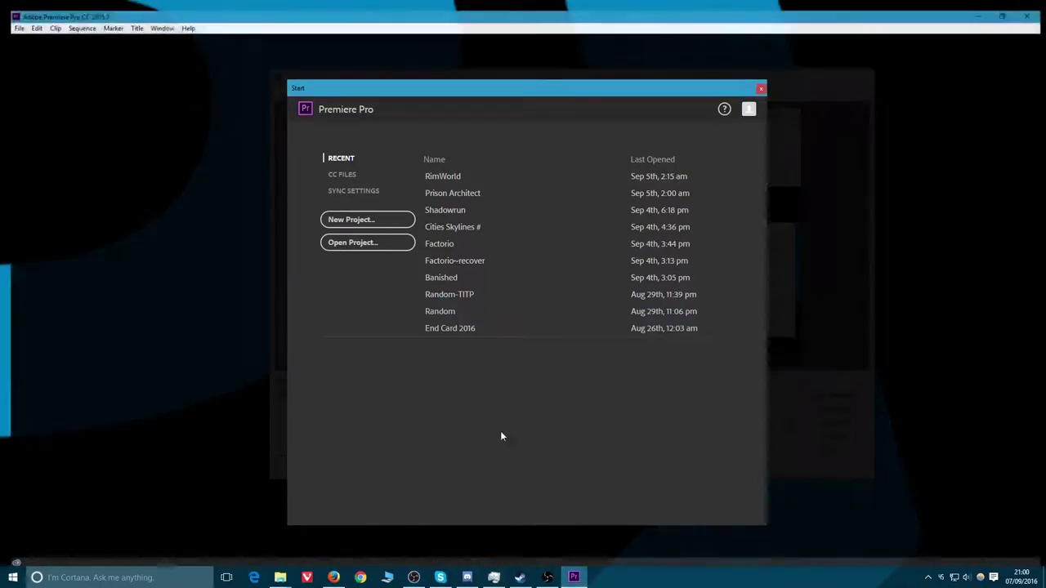
pyautogui.click(350, 220)
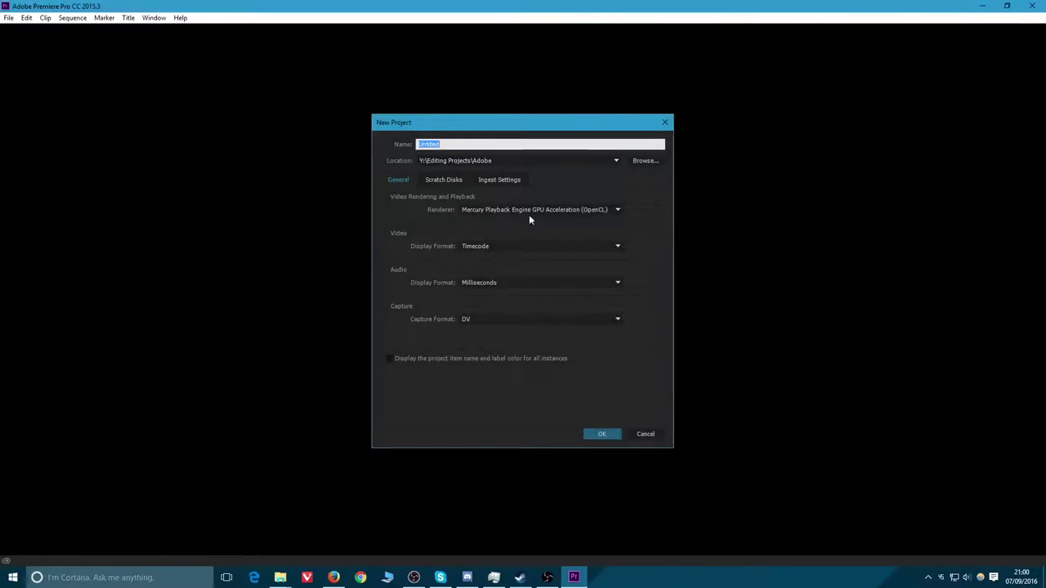
pyautogui.click(603, 434)
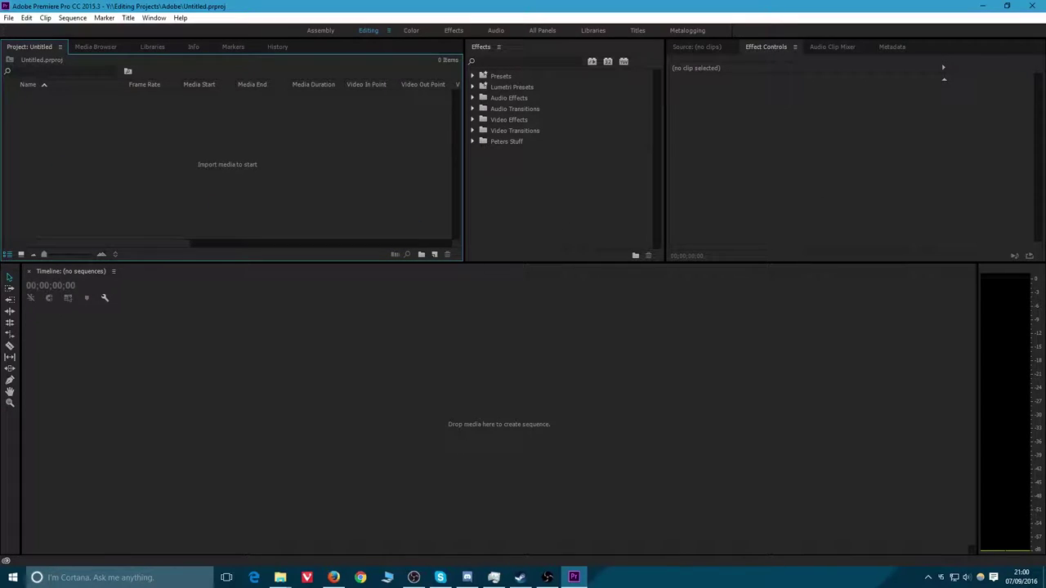
pyautogui.moveTo(630, 194); pyautogui.dragTo(745, 124)
pyautogui.moveTo(595, 140); pyautogui.dragTo(769, 57)
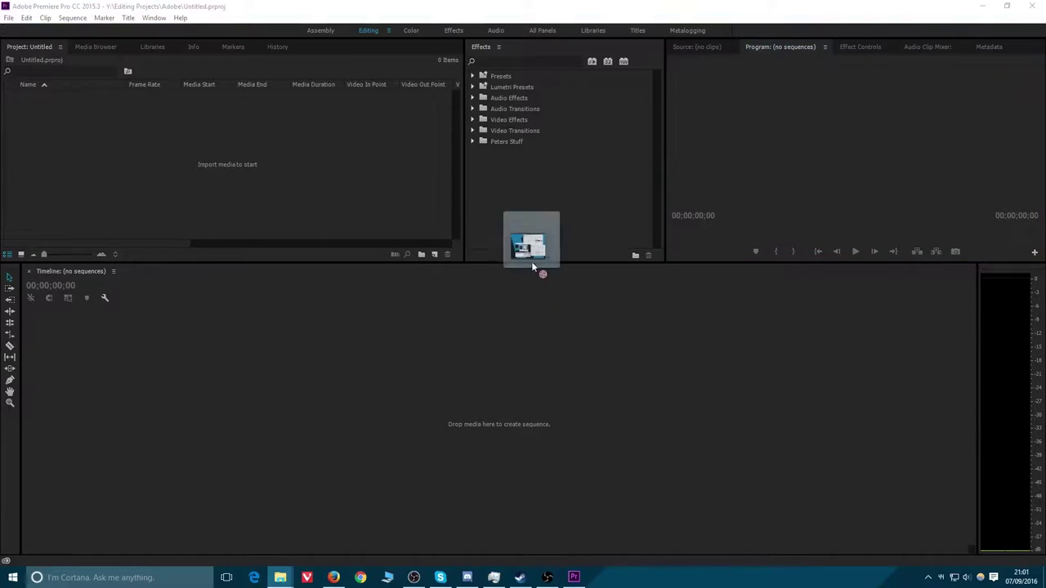
pyautogui.moveTo(540, 266); pyautogui.dragTo(177, 160)
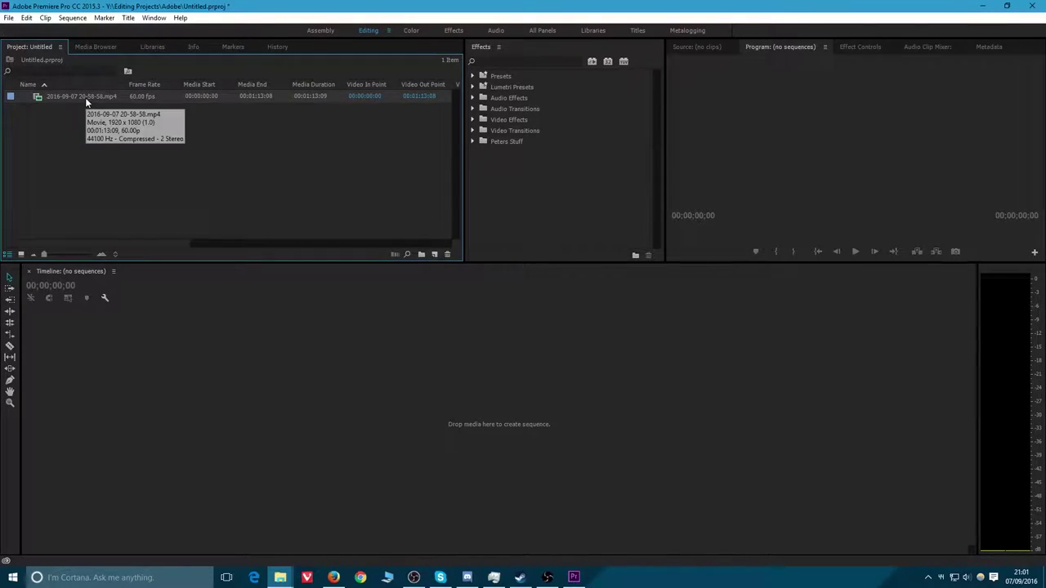
pyautogui.moveTo(85, 102); pyautogui.dragTo(86, 368)
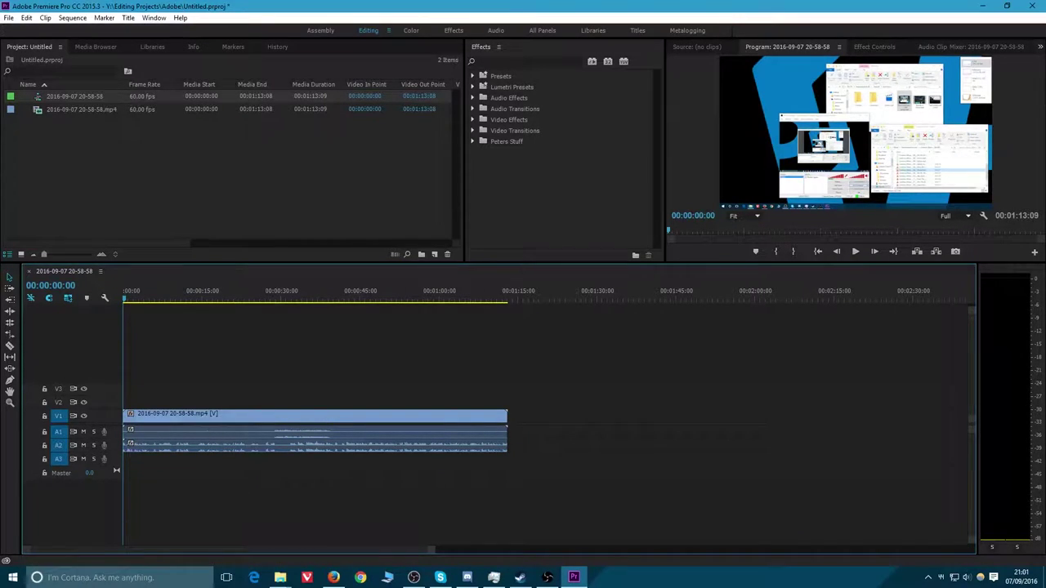
# Place HowToYouTube - 2 - OBS Setup.mp4 on V1, right after the first recording
pyautogui.moveTo(33, 344); pyautogui.dragTo(346, 368)
pyautogui.moveTo(470, 364); pyautogui.dragTo(544, 417)
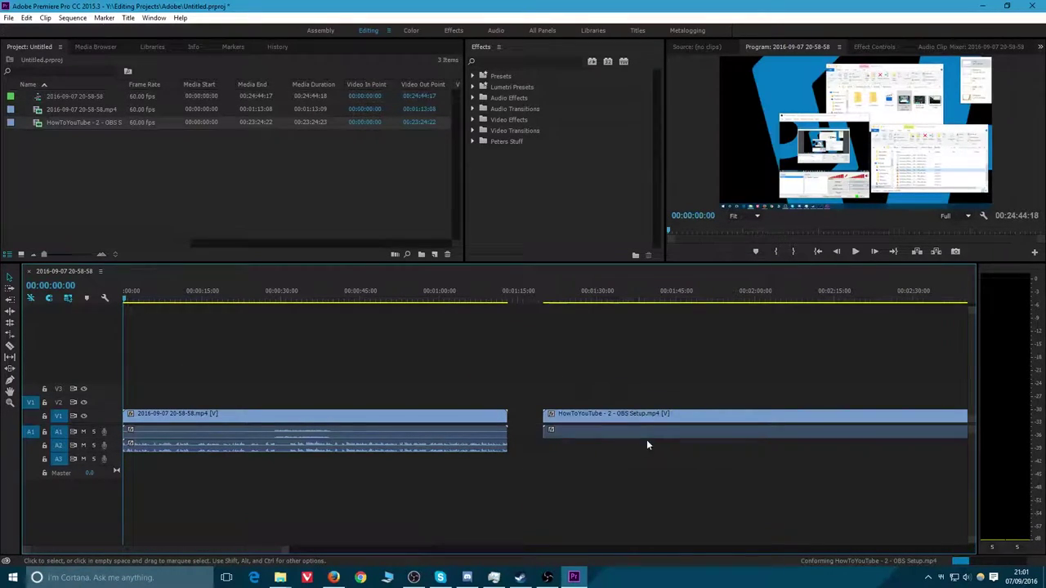
pyautogui.moveTo(695, 419); pyautogui.dragTo(668, 414)
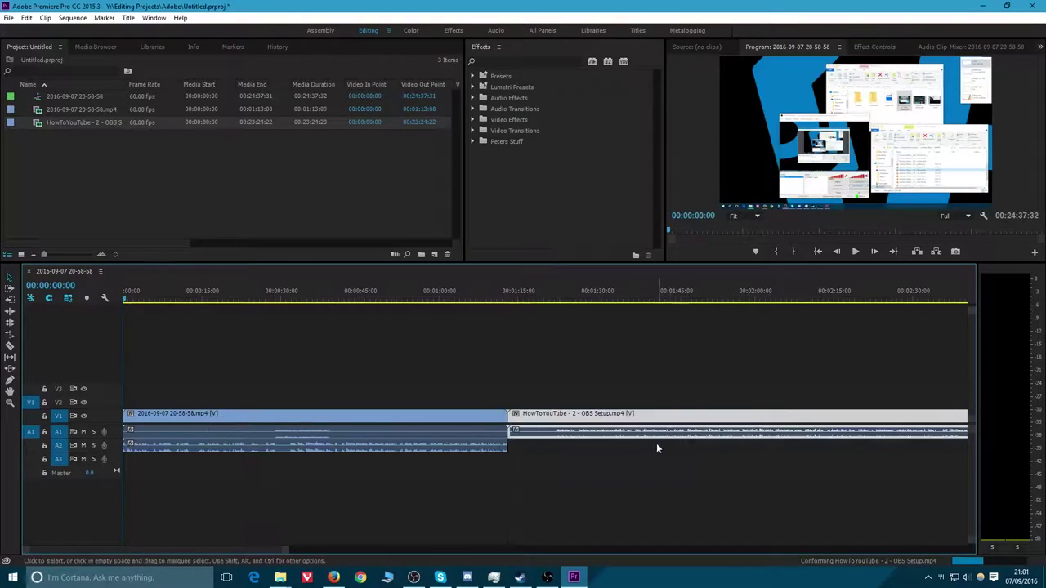
# Play the sequence from 00:01:32:20 and expand the A1 audio track
pyautogui.click(609, 290)
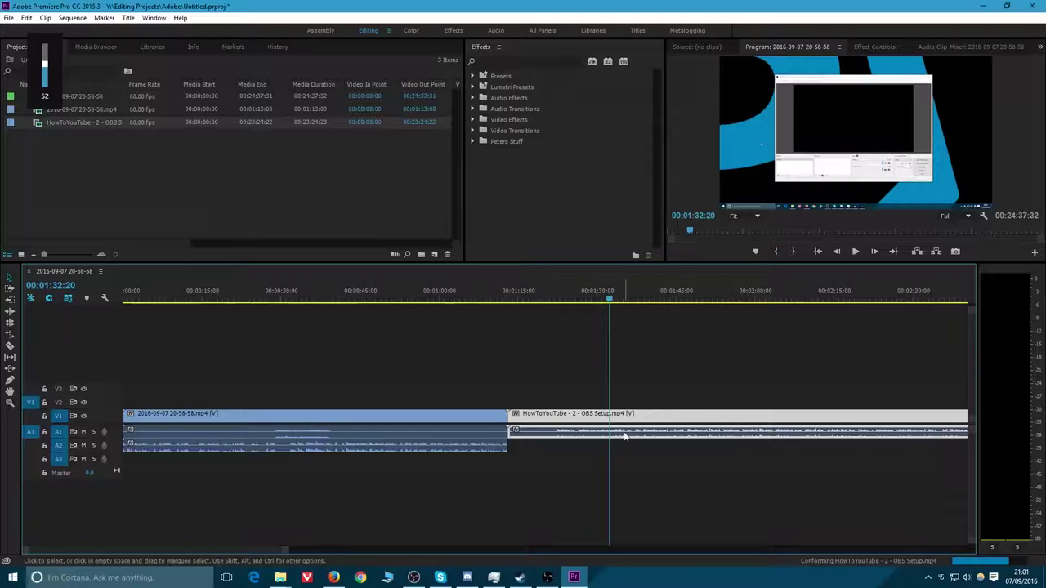
pyautogui.press('space')
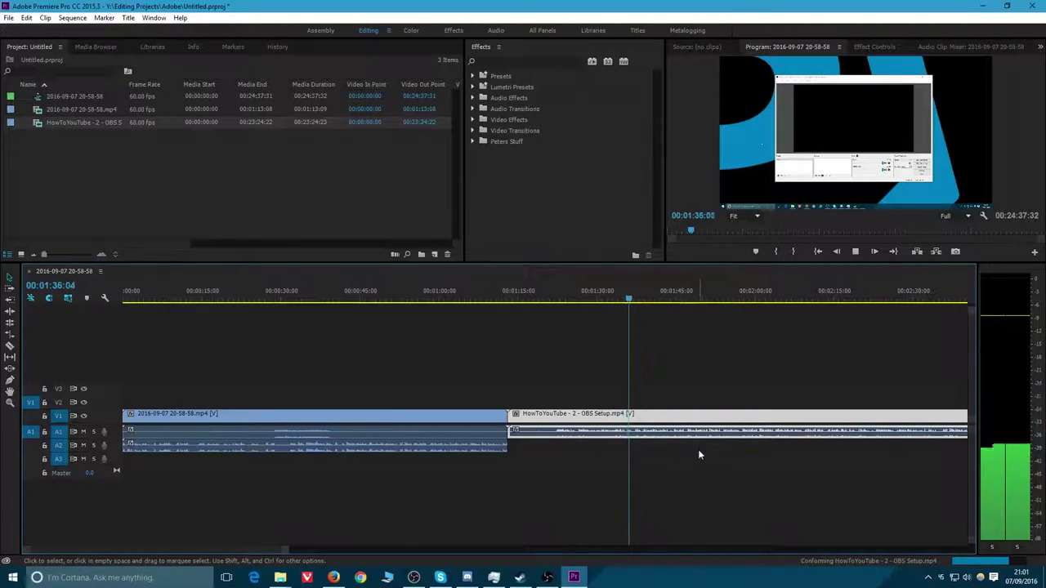
pyautogui.press('space')
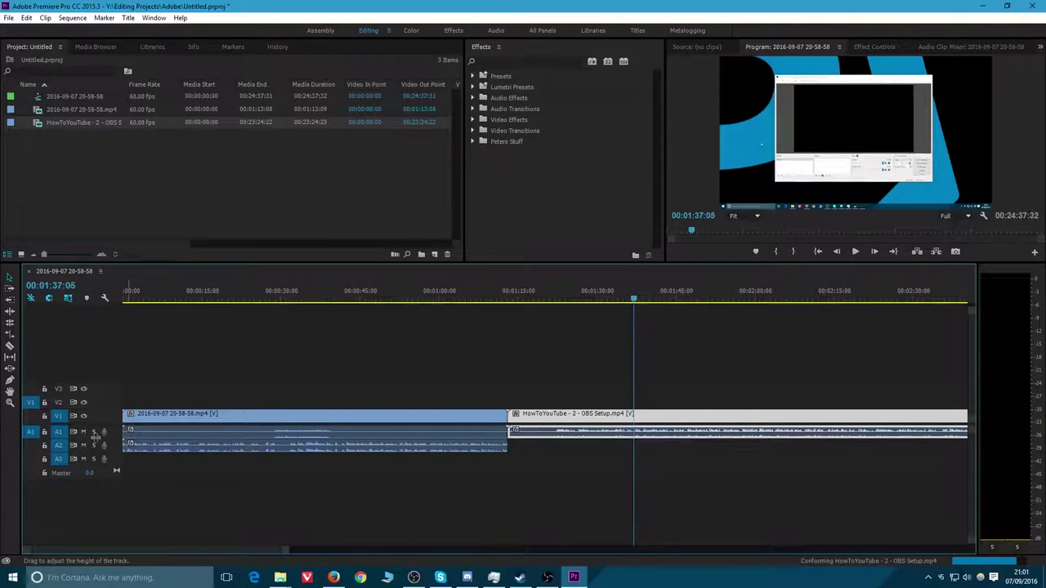
pyautogui.doubleClick(95, 436)
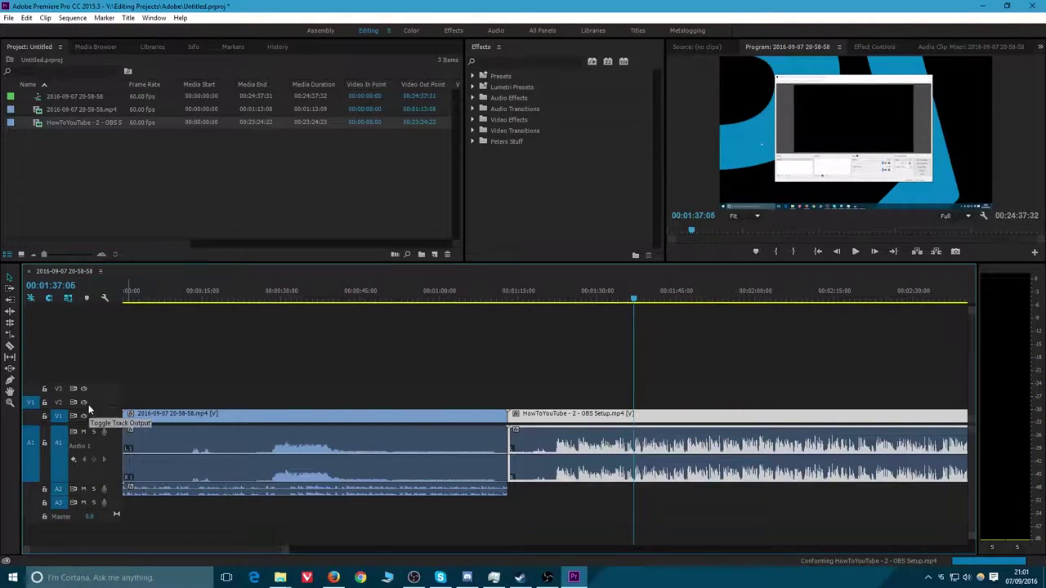
pyautogui.scroll(-2, 88, 375)
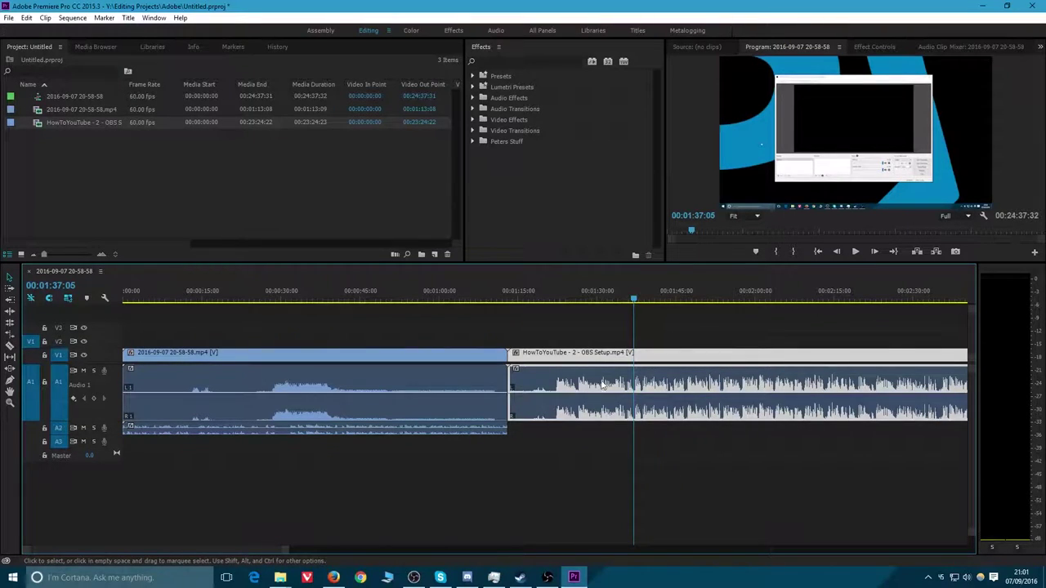
pyautogui.scroll(-4, 603, 383)
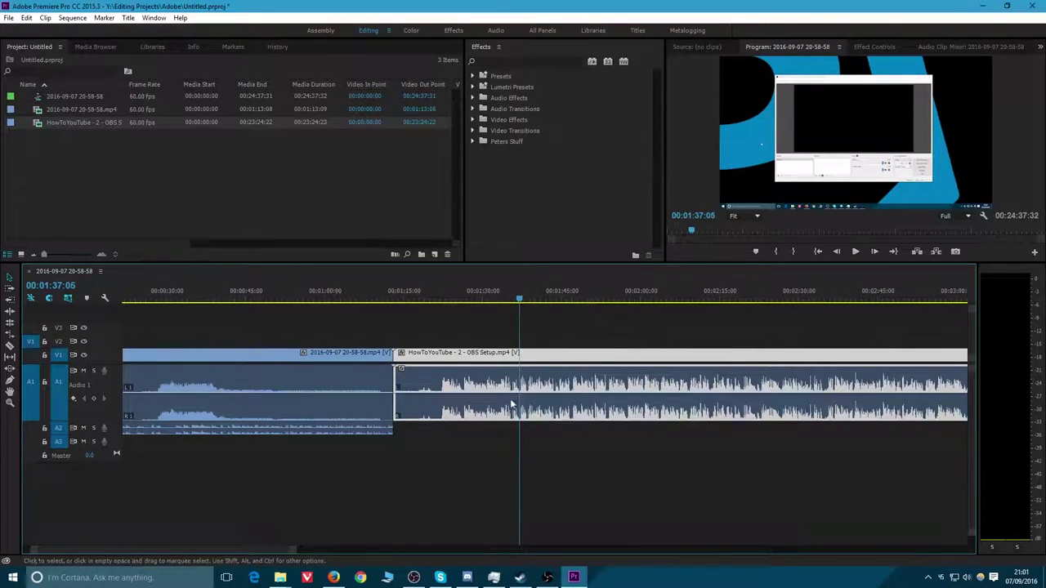
pyautogui.press('space')
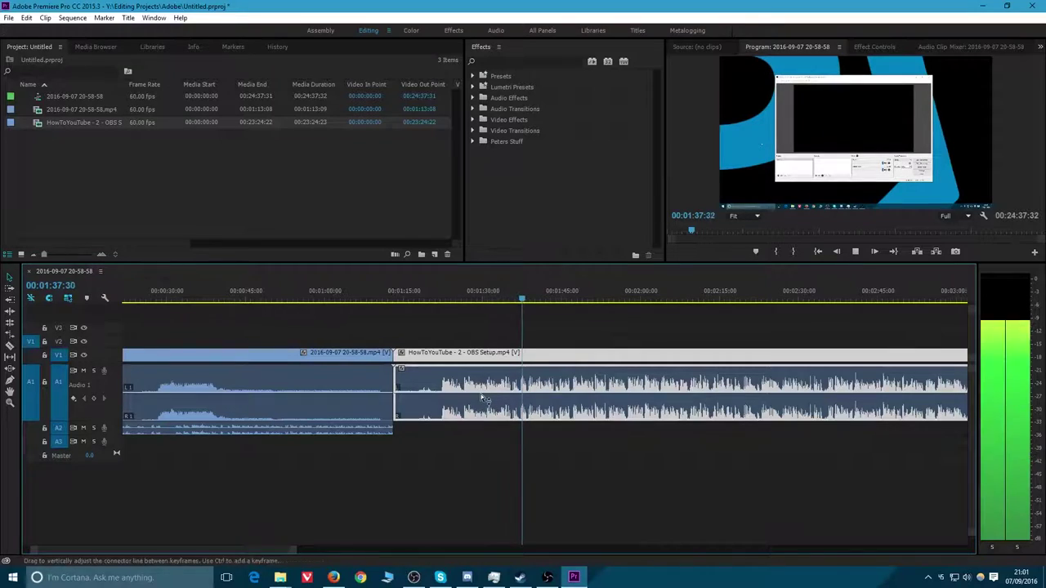
# Stop playback, expand track A2 and delete the HowToYouTube clip from the timeline
pyautogui.press('space')
pyautogui.scroll(-3, 542, 407)
pyautogui.click(542, 407)
pyautogui.scroll(-3, 548, 399)
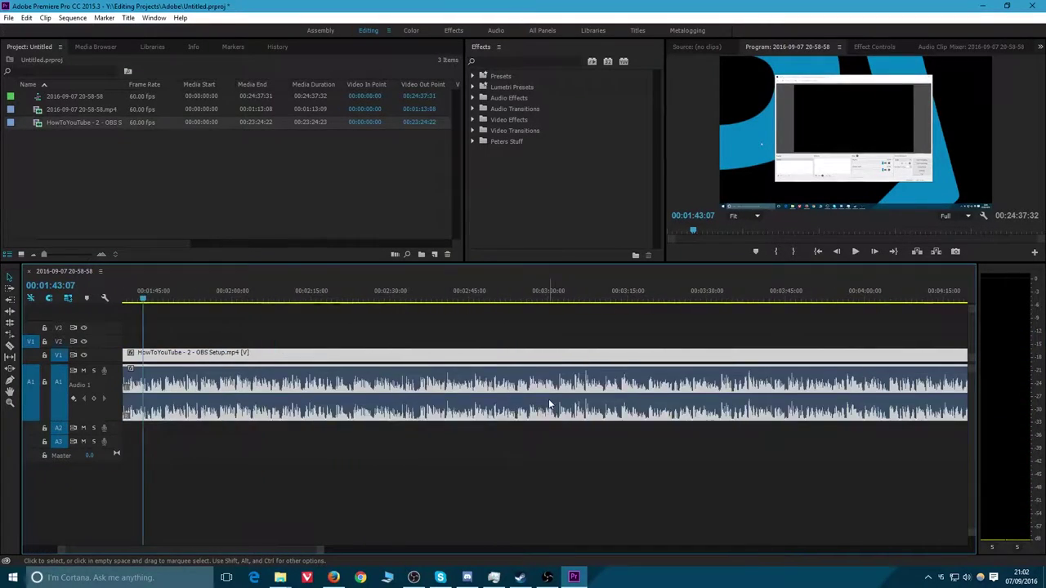
pyautogui.scroll(5, 531, 394)
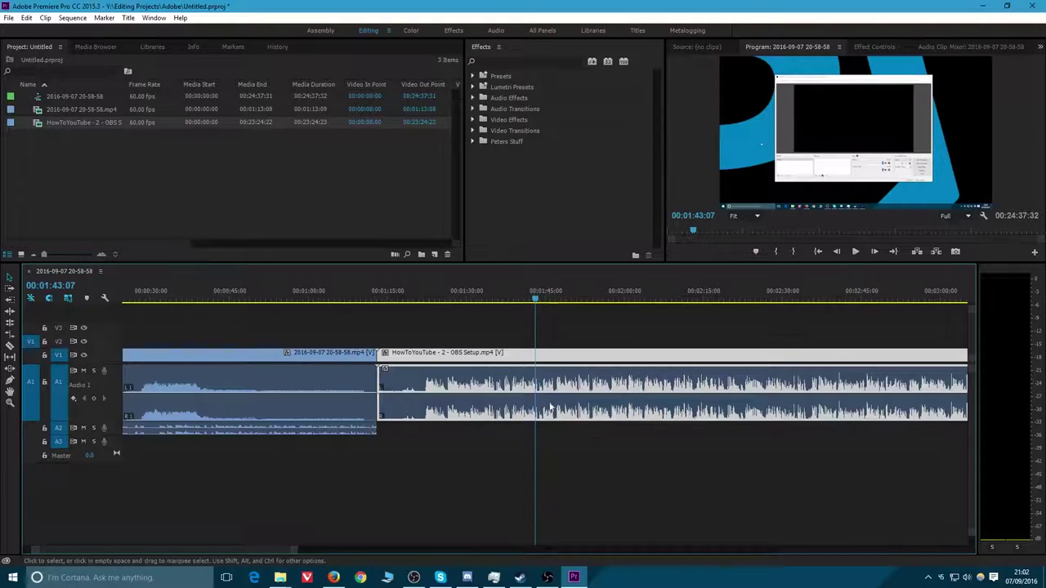
pyautogui.scroll(2, 294, 447)
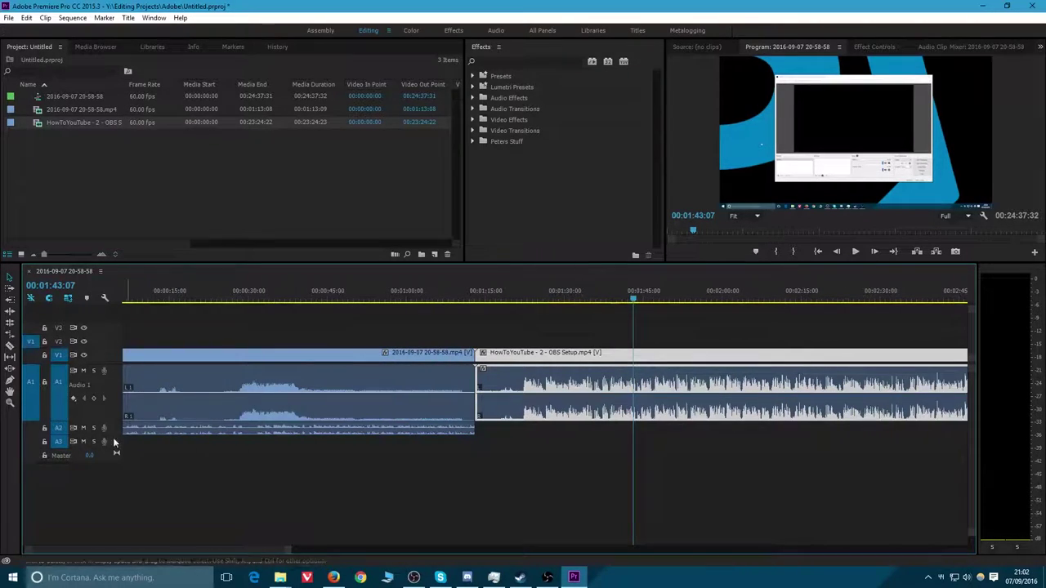
pyautogui.scroll(3, 85, 431)
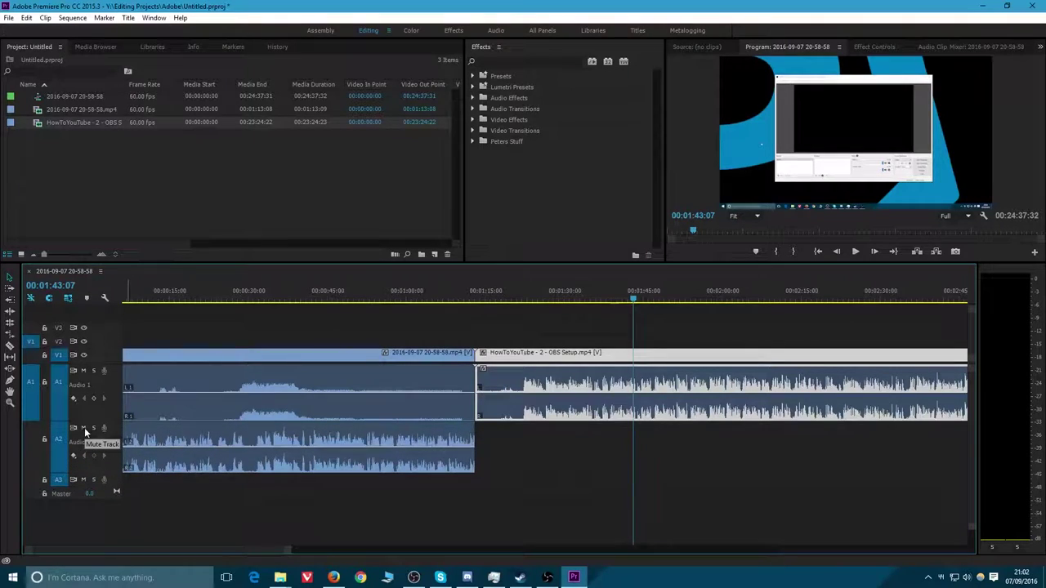
pyautogui.scroll(2, 85, 432)
pyautogui.press('Delete')
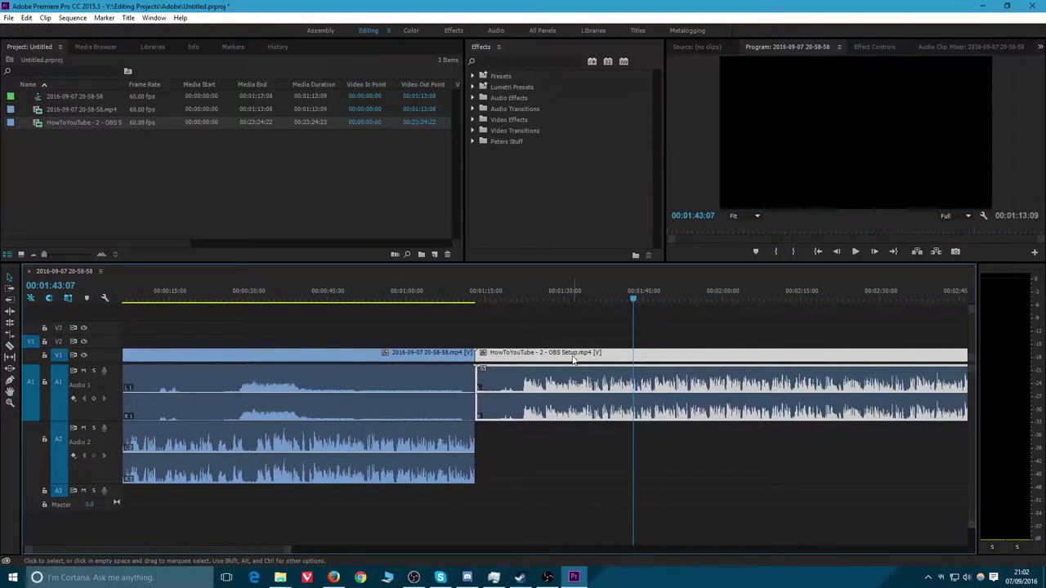
pyautogui.scroll(1, 325, 418)
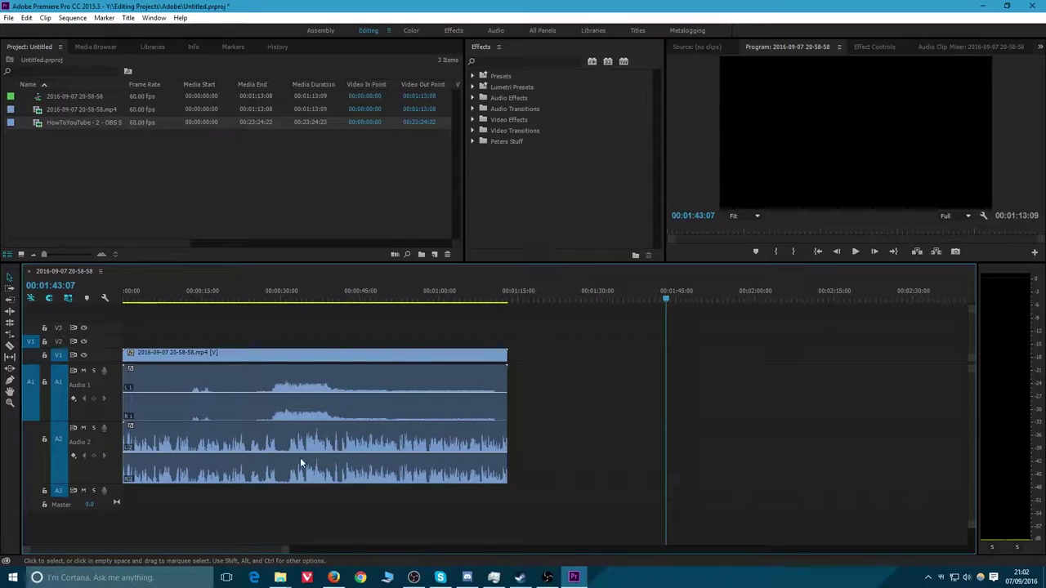
pyautogui.click(192, 299)
pyautogui.press('space')
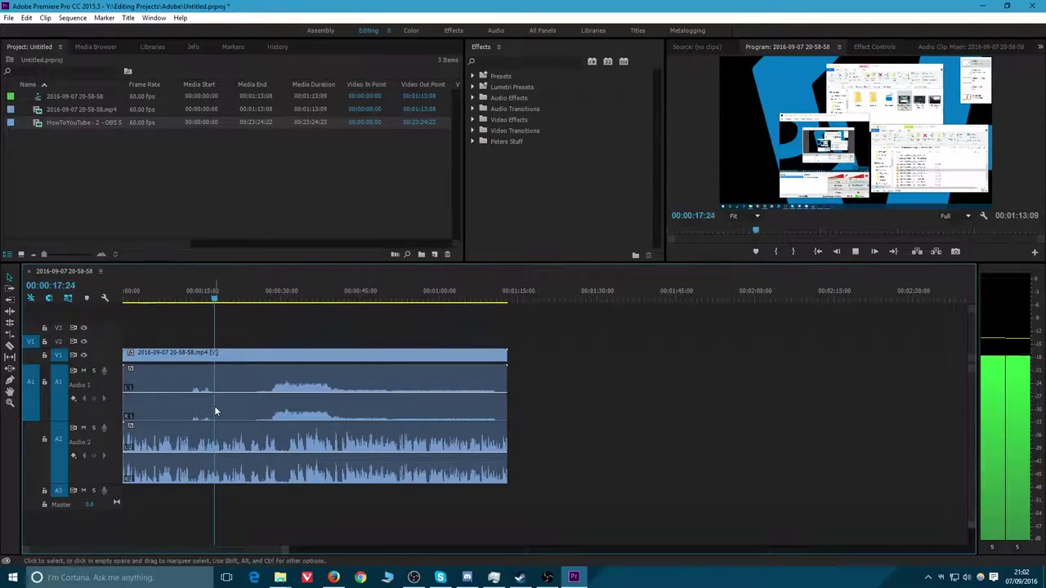
pyautogui.press('space')
pyautogui.click(192, 299)
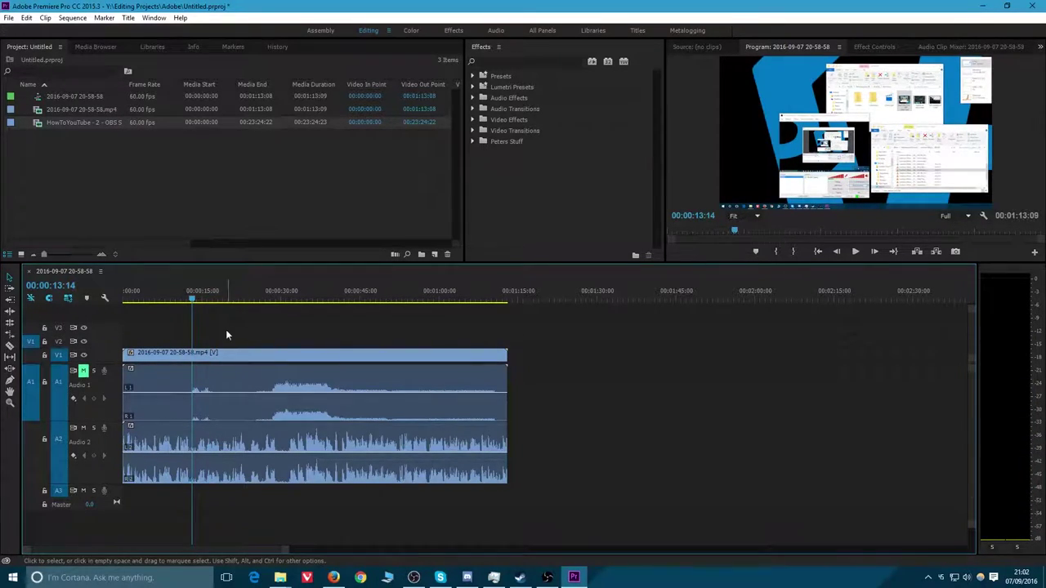
pyautogui.press('space')
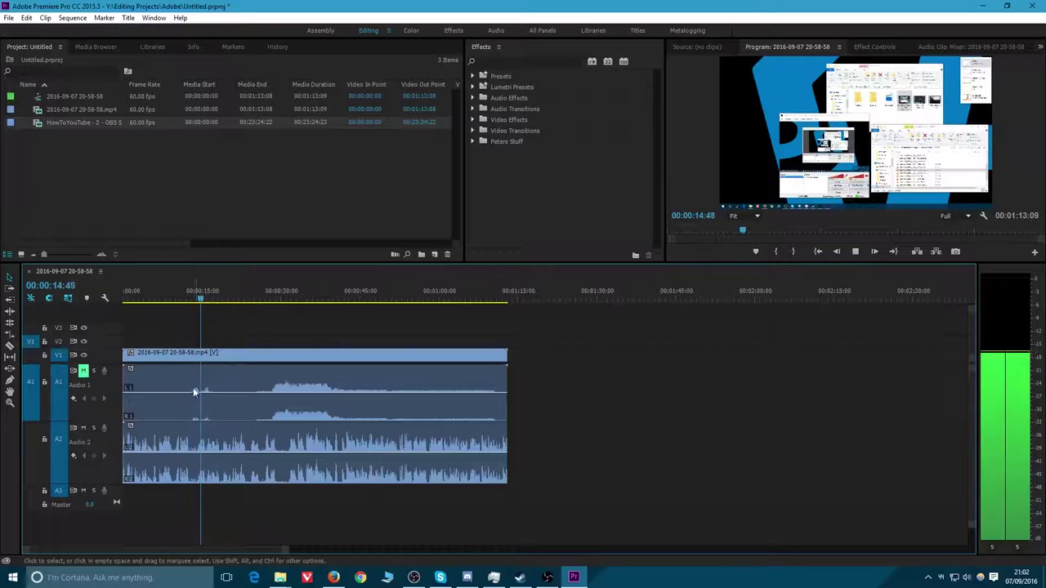
pyautogui.press('space')
pyautogui.click(193, 297)
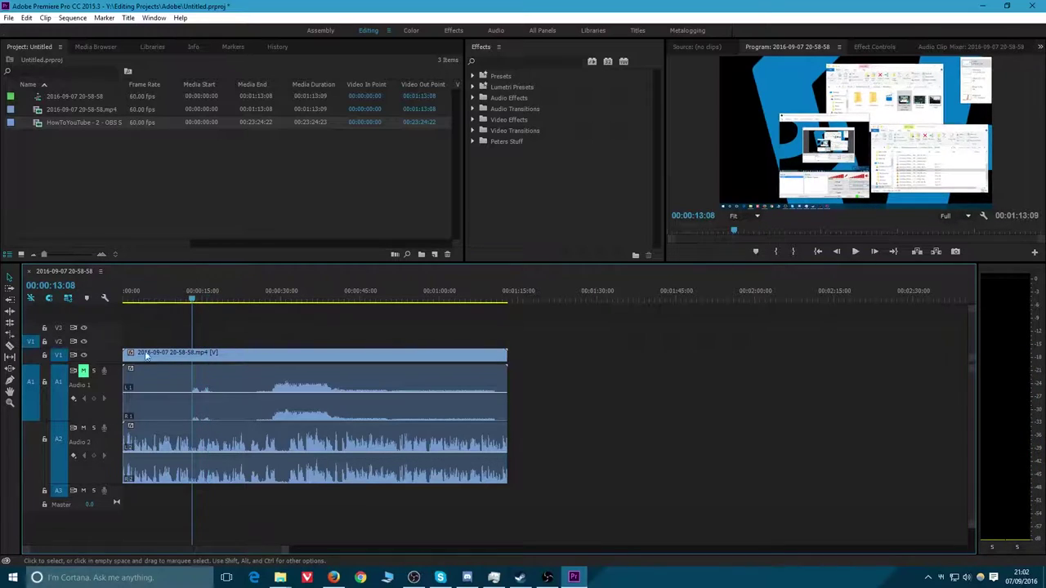
pyautogui.click(81, 428)
pyautogui.press('space')
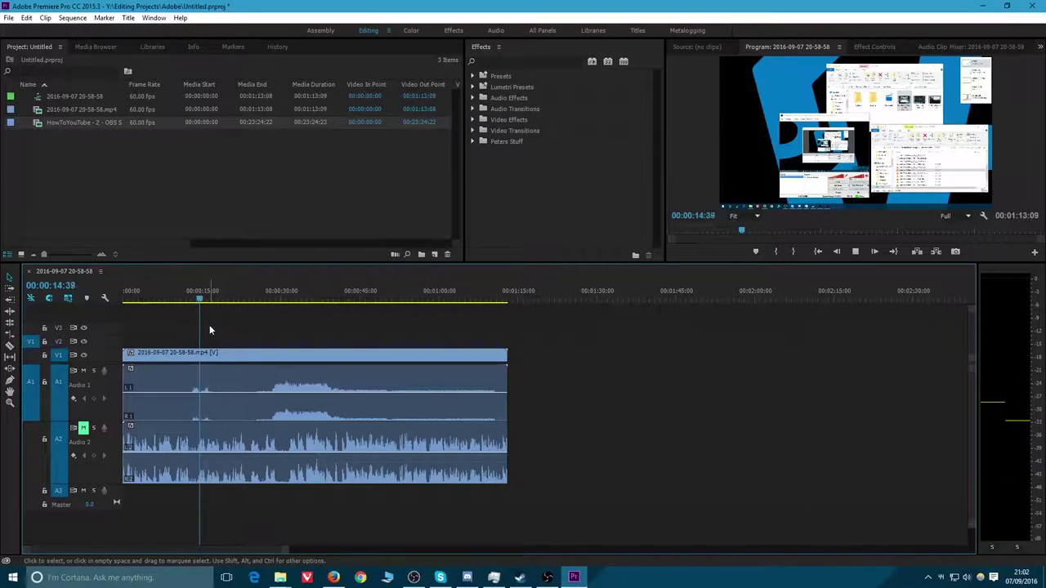
pyautogui.press('space')
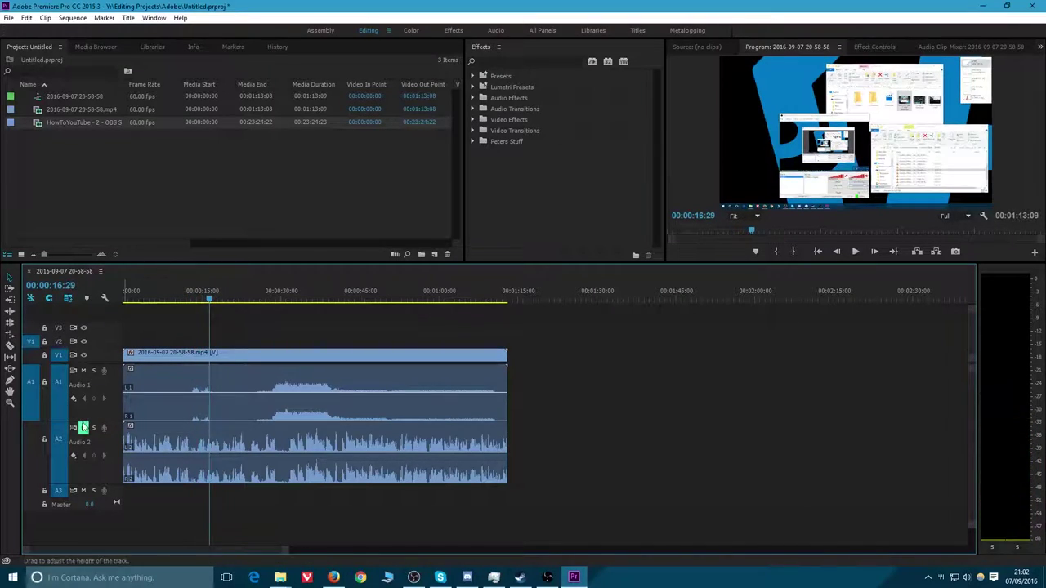
pyautogui.click(81, 428)
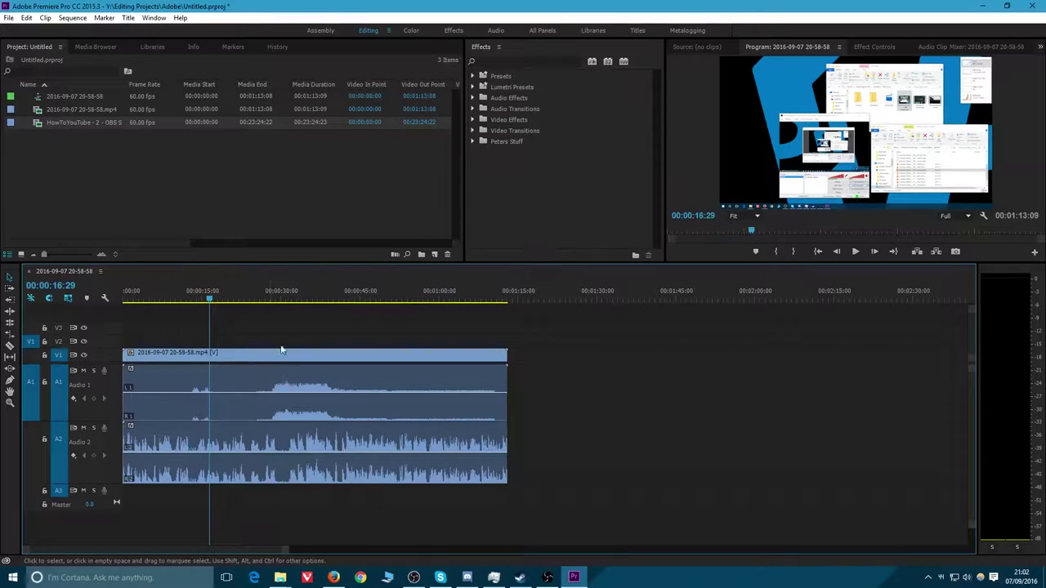
pyautogui.click(282, 301)
pyautogui.press('space')
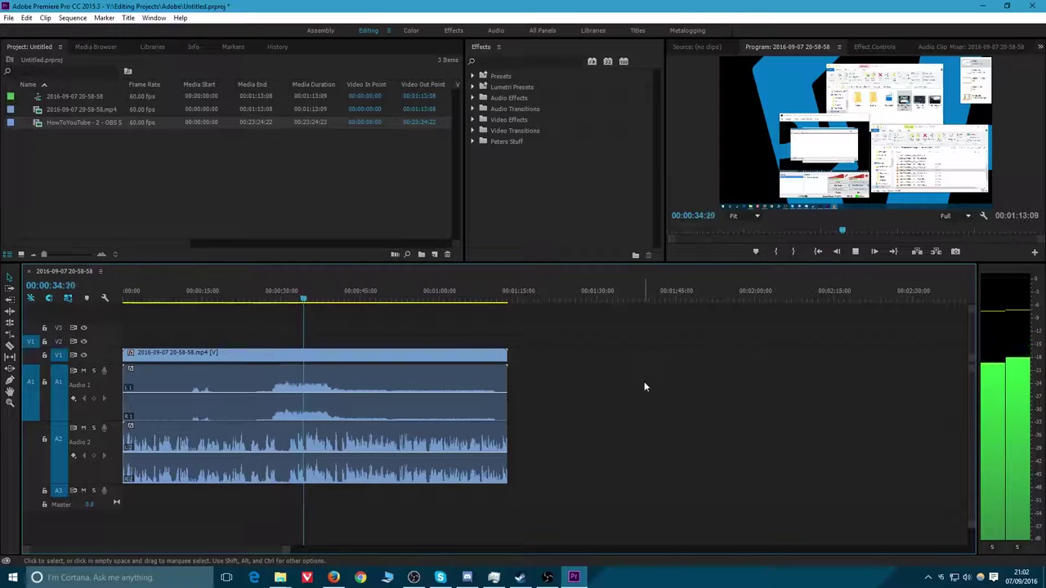
# At 00:00:32:03, lower the Audio 1 clip volume to about -7.90 dB and listen back
pyautogui.click(284, 301)
pyautogui.moveTo(285, 301); pyautogui.dragTo(292, 300)
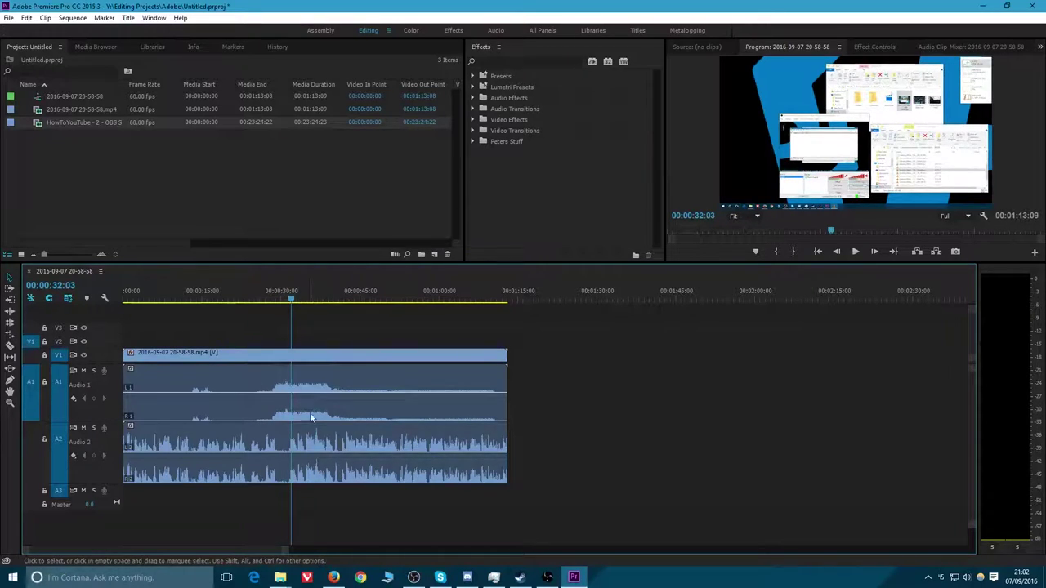
pyautogui.moveTo(315, 394); pyautogui.dragTo(381, 422)
pyautogui.press('space')
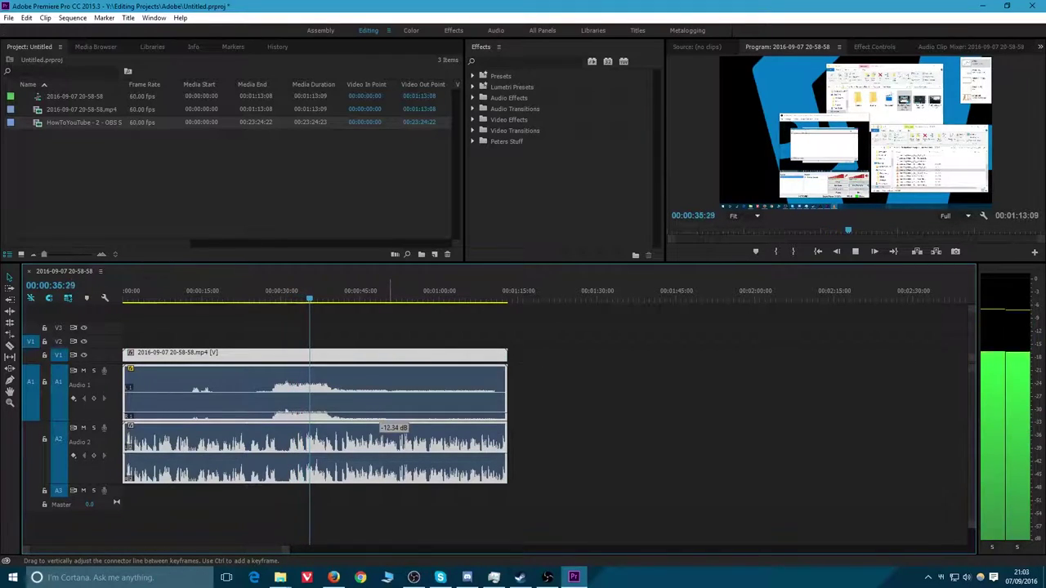
pyautogui.press('space')
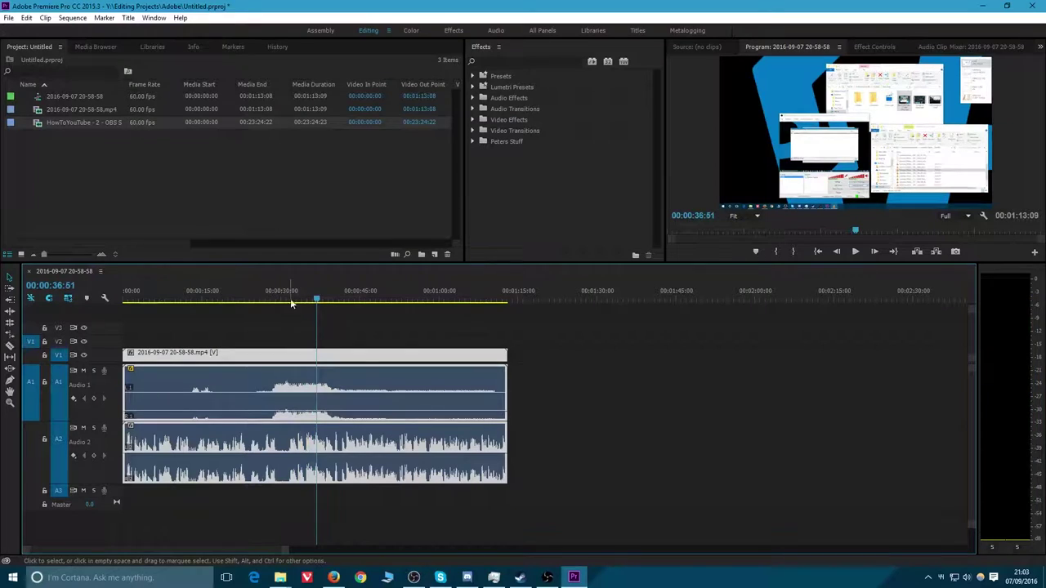
# Replay from 00:00:31:51, raise Audio 2's volume and bring Audio 1 up to about -0.72 dB
pyautogui.click(290, 299)
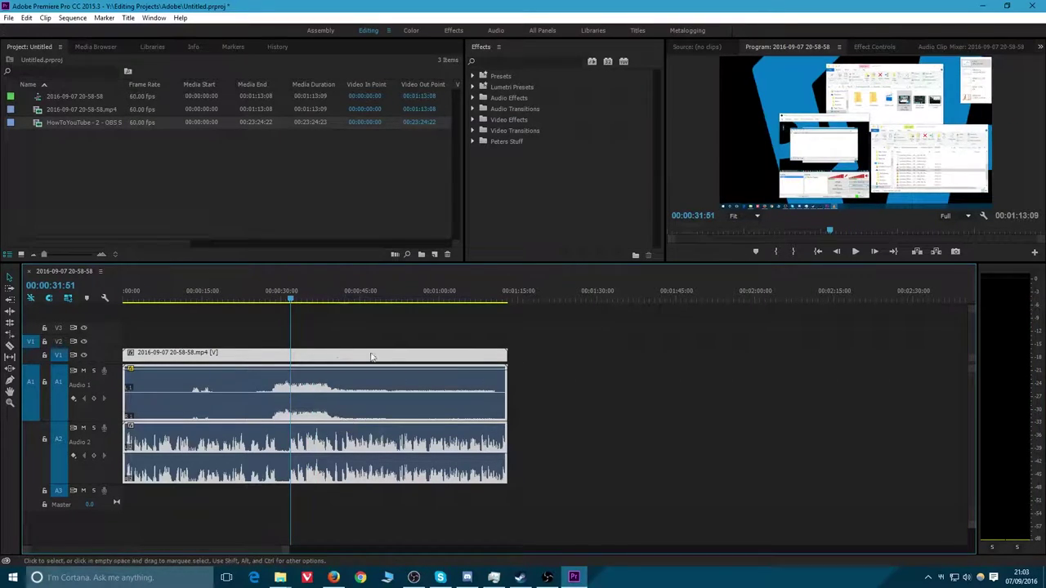
pyautogui.press('space')
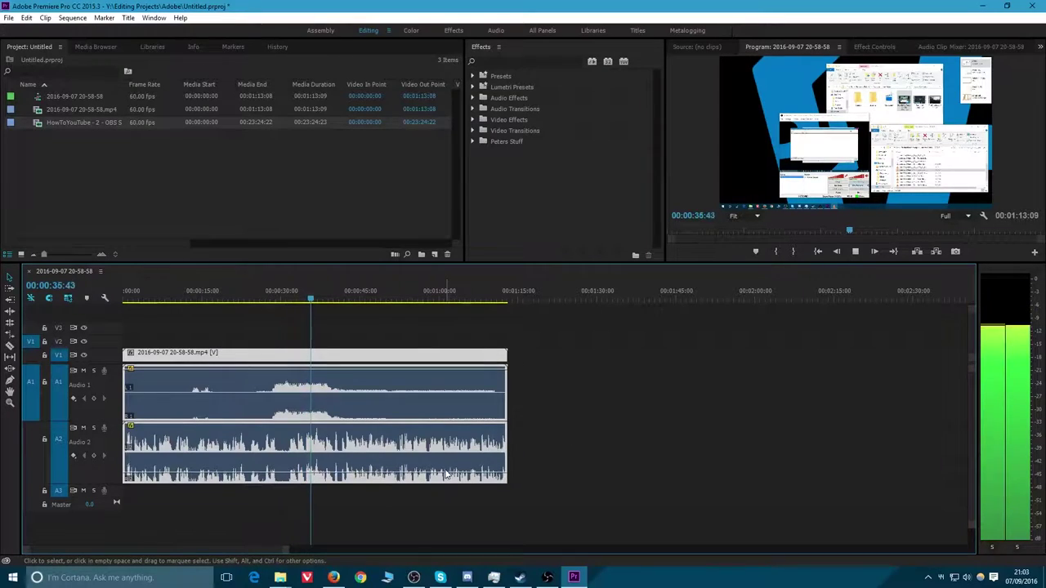
pyautogui.moveTo(450, 473); pyautogui.dragTo(423, 425)
pyautogui.press('space')
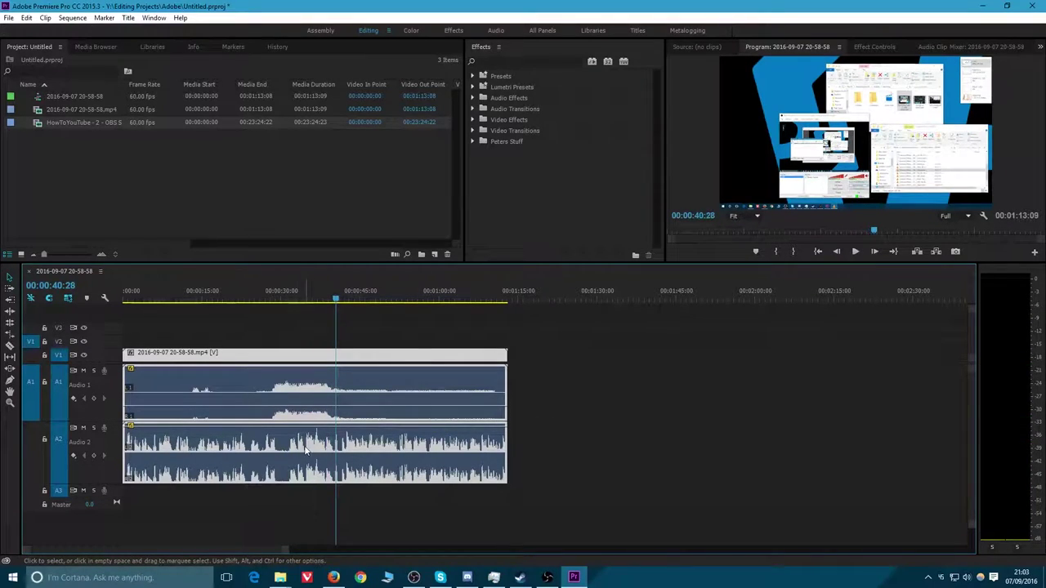
pyautogui.moveTo(343, 408); pyautogui.dragTo(337, 459)
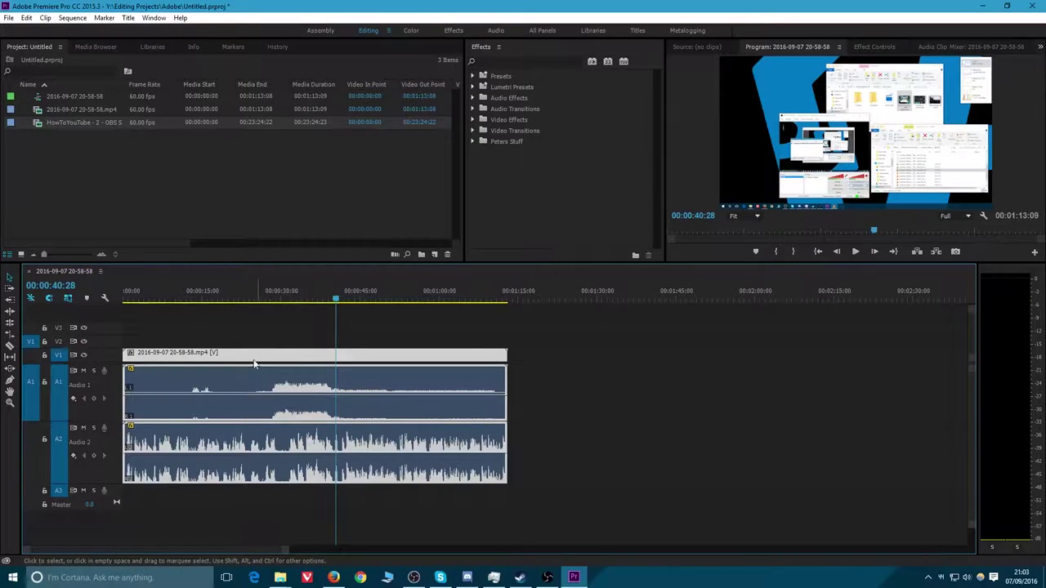
# Compare the 27 and 41 second marks, then park the playhead at 00:00:27:12
pyautogui.click(271, 299)
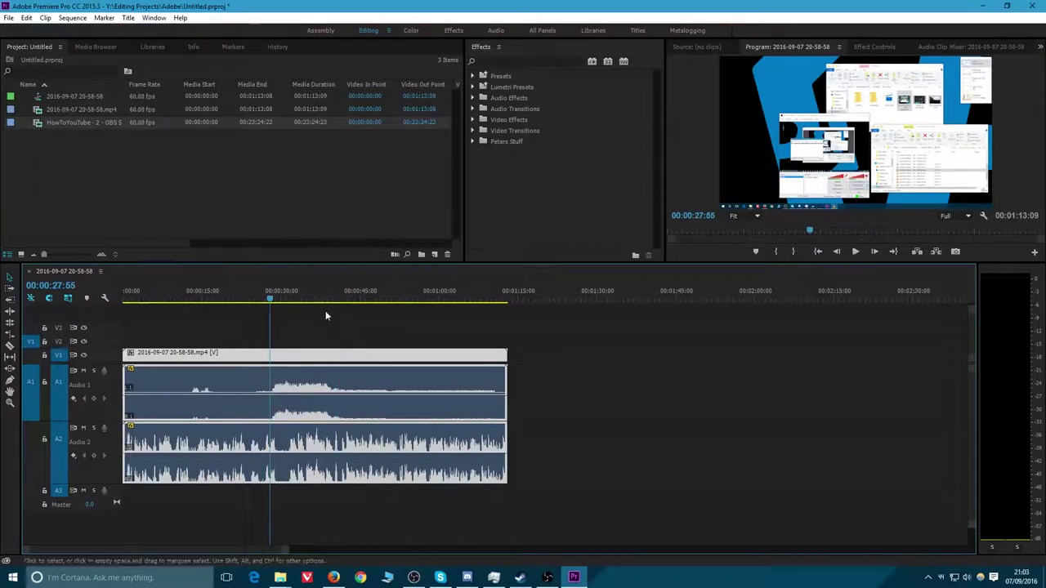
pyautogui.click(340, 297)
pyautogui.click(268, 294)
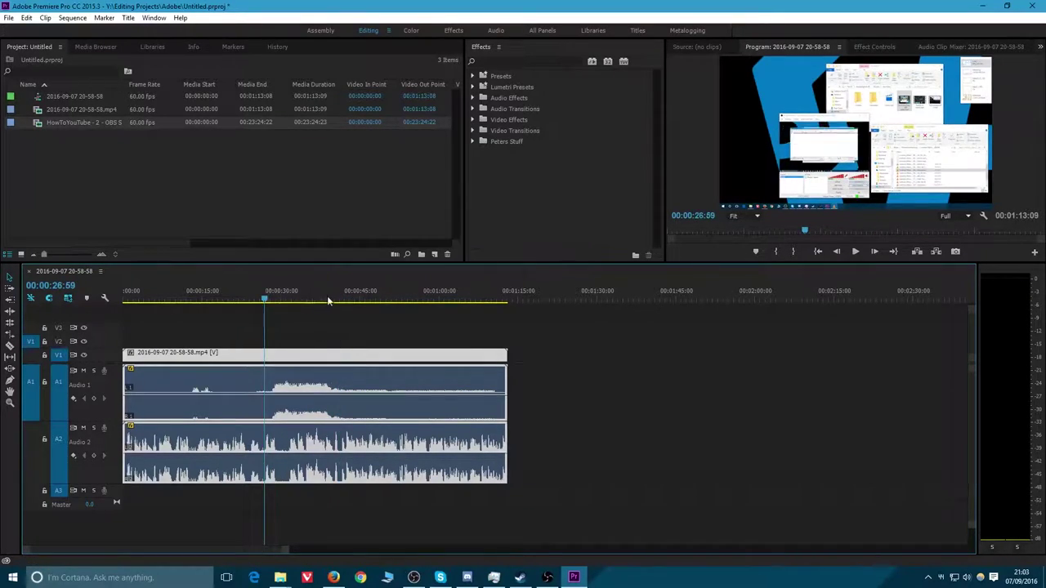
pyautogui.click(333, 296)
pyautogui.click(267, 299)
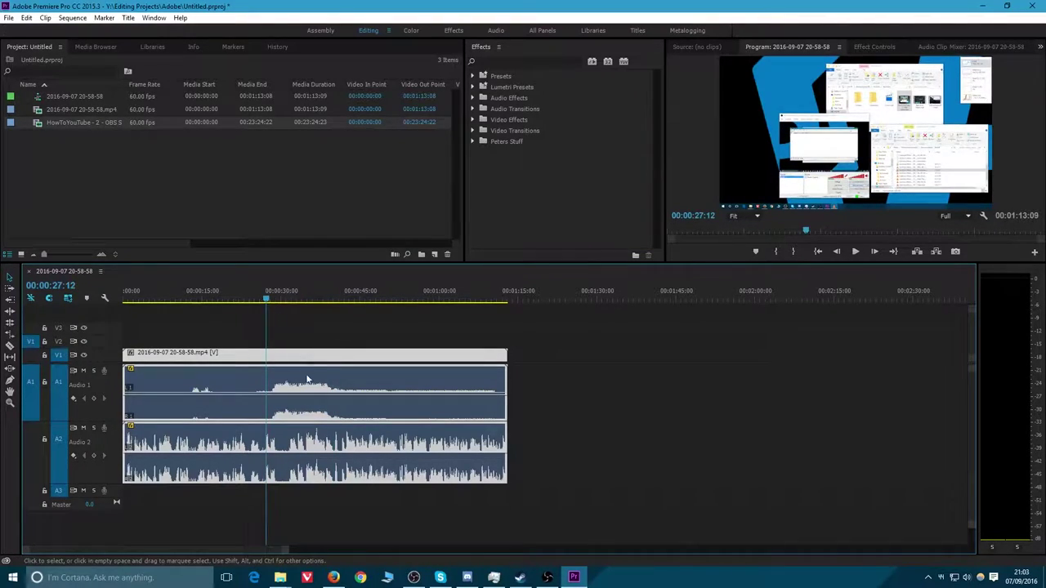
# Unlink the audio from the video clip, testing that Audio 2 now moves independently
pyautogui.rightClick(285, 418)
pyautogui.click(308, 212)
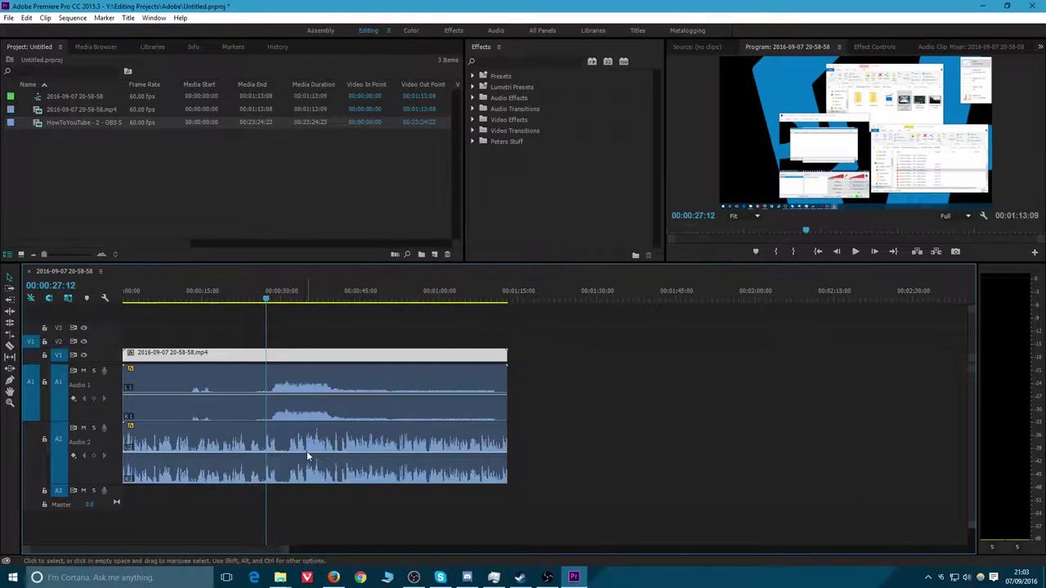
pyautogui.moveTo(283, 447); pyautogui.dragTo(490, 443)
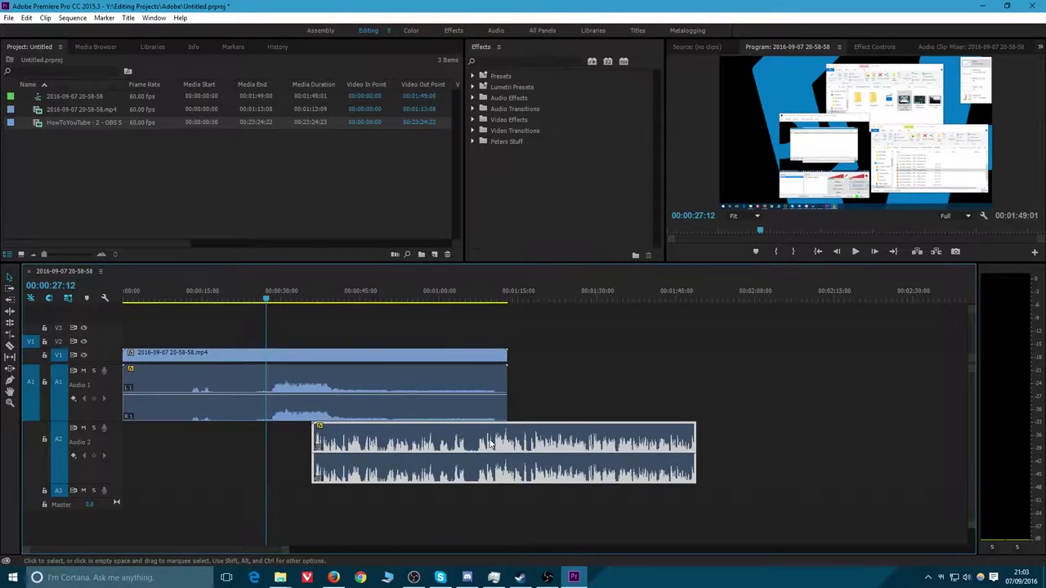
pyautogui.moveTo(364, 441); pyautogui.dragTo(266, 432)
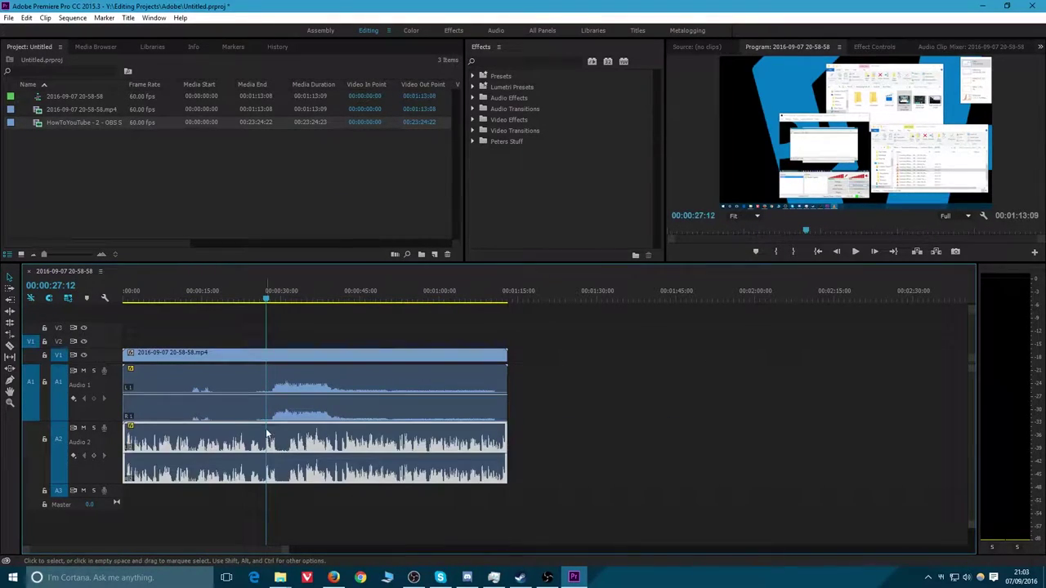
# Cut video and Audio 1 at 00:00:27:12, delete the middle piece and close the gap
pyautogui.press('c')
pyautogui.click(272, 387)
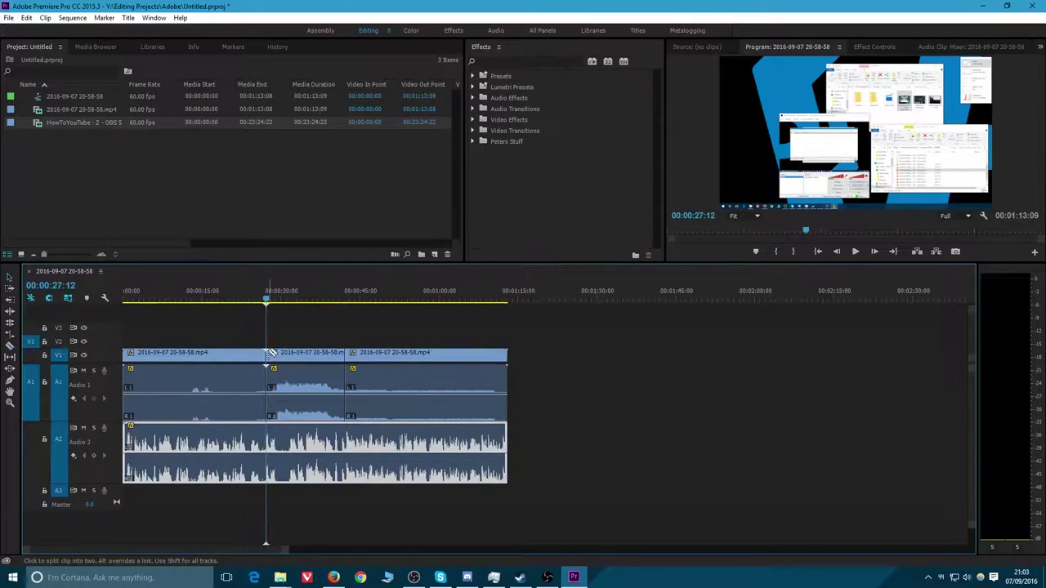
pyautogui.press('v')
pyautogui.click(282, 359)
pyautogui.press('Delete')
pyautogui.click(372, 376)
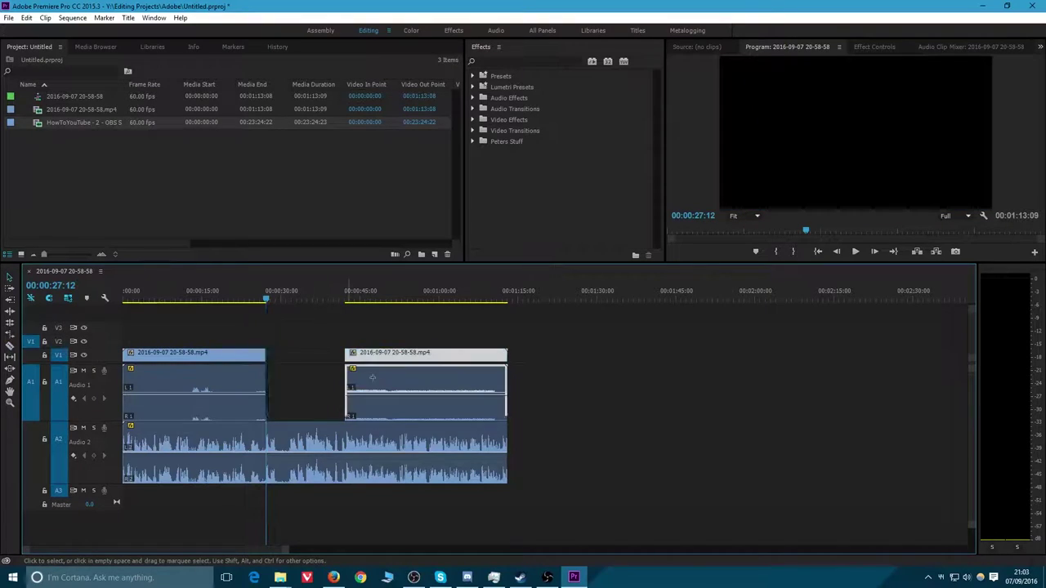
pyautogui.moveTo(413, 361); pyautogui.dragTo(334, 361)
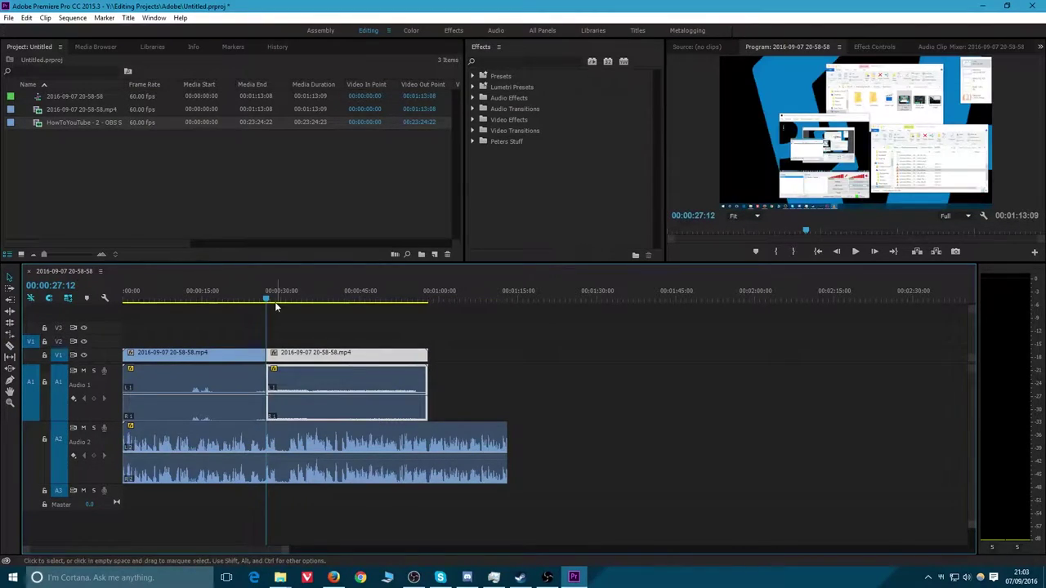
# Preview the join from 00:00:26:22, then move the last piece back to its original position
pyautogui.click(261, 292)
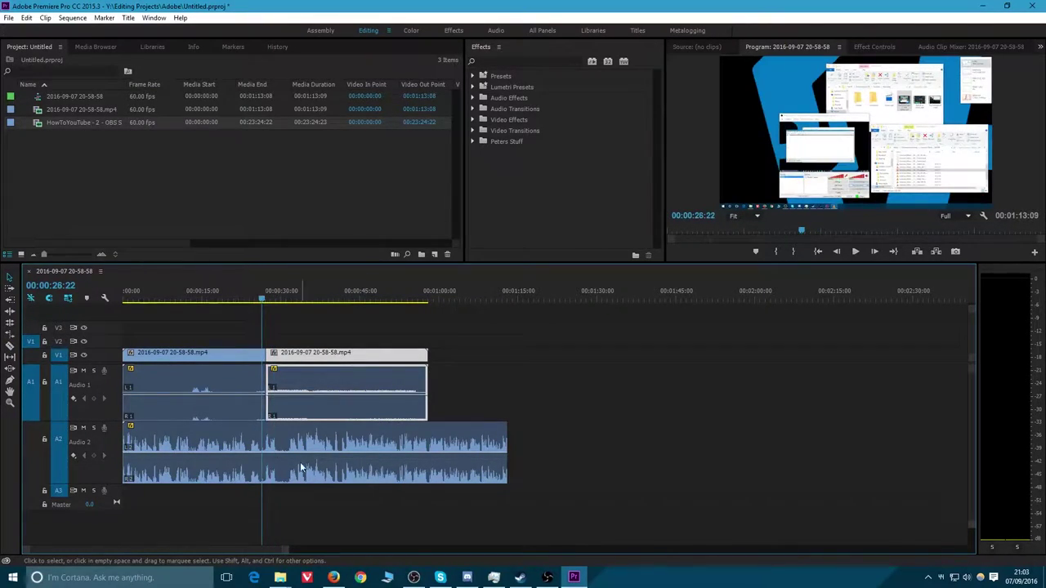
pyautogui.press('space')
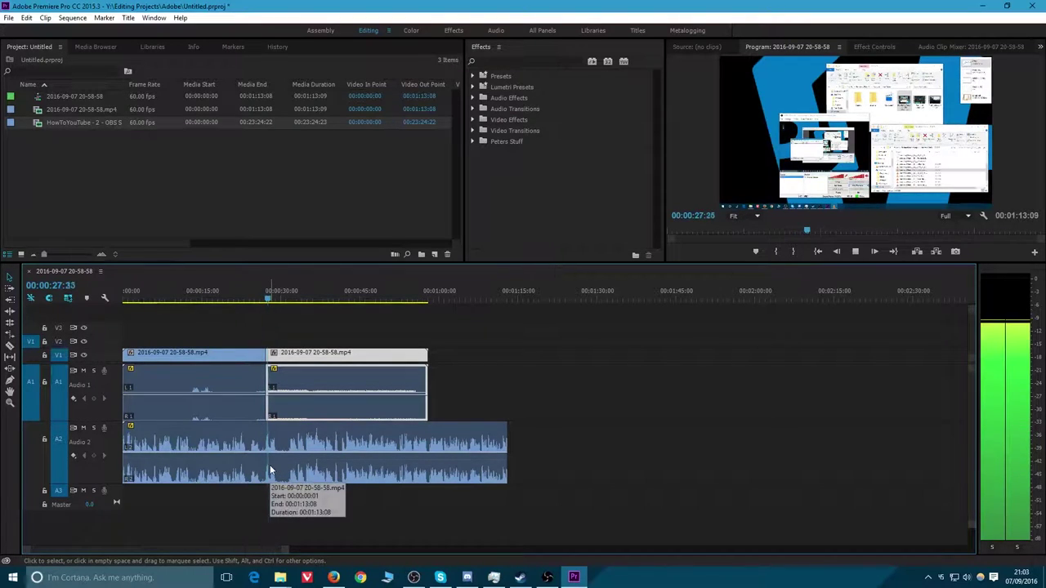
pyautogui.press('space')
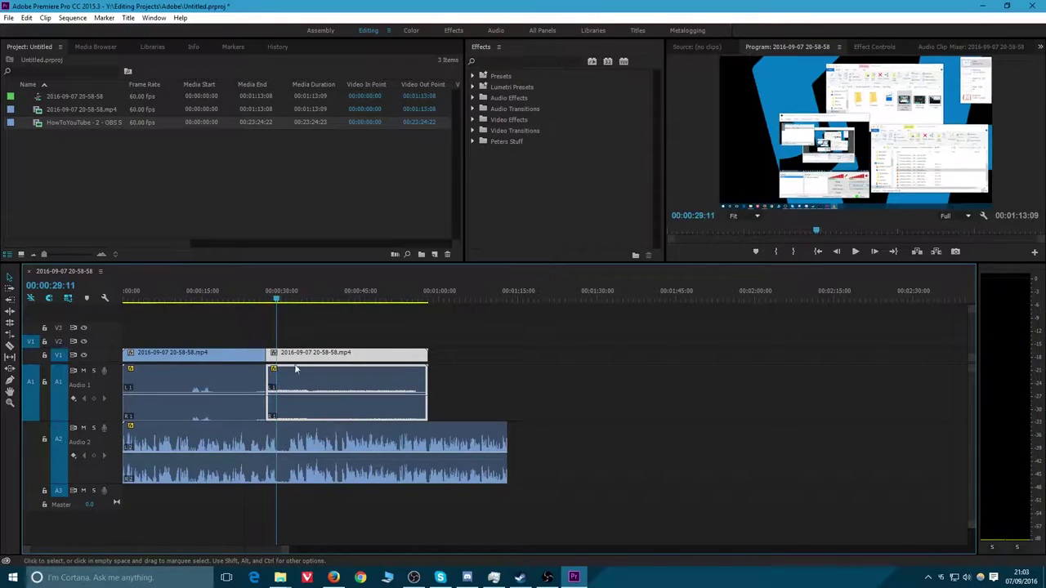
pyautogui.press('space')
pyautogui.press('space')
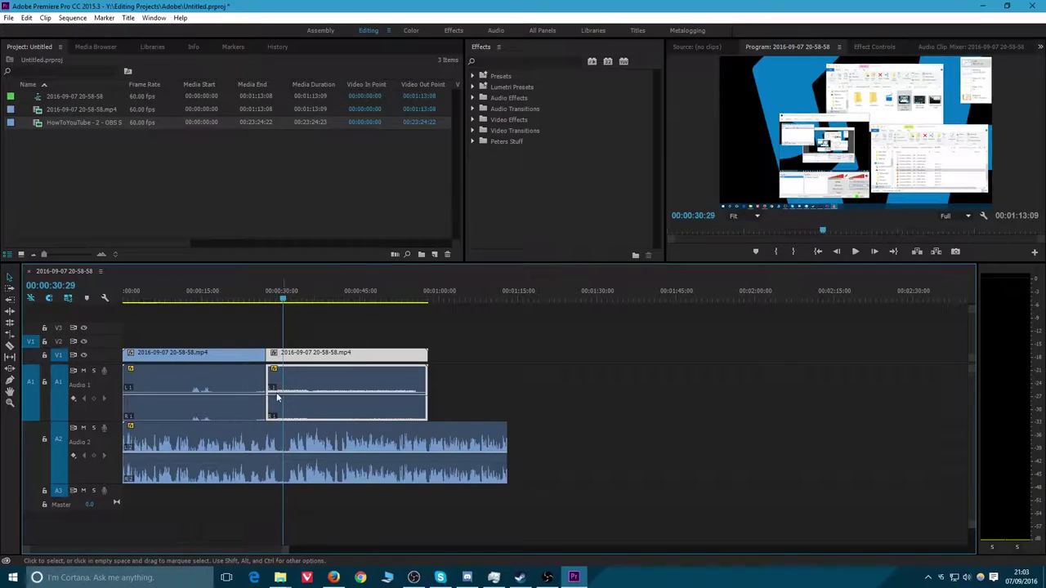
pyautogui.moveTo(278, 395); pyautogui.dragTo(353, 394)
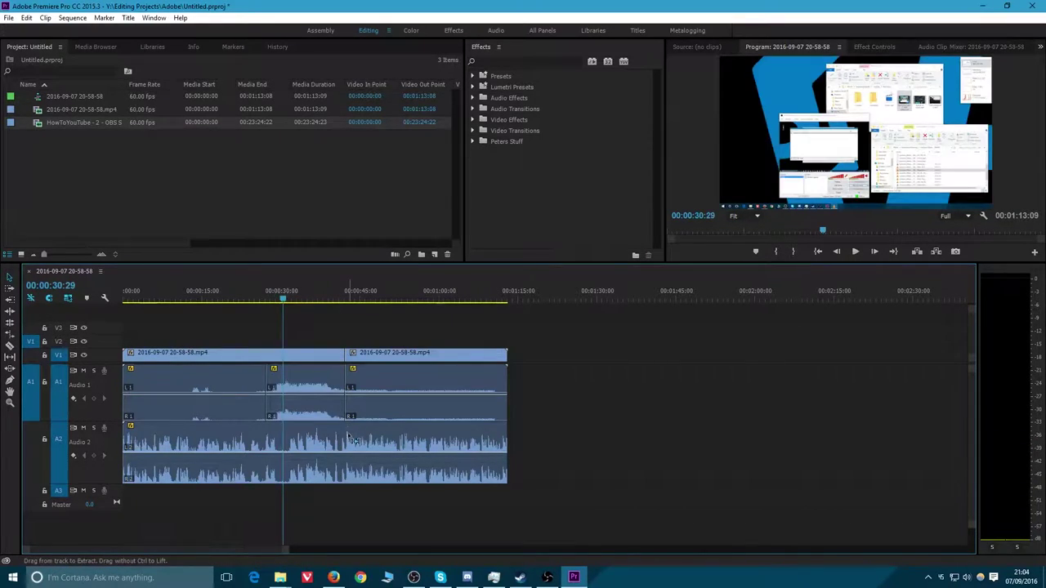
# Undo the earlier cuts, cut Audio 2 three times near 00:00:30, delete the small piece and preview
pyautogui.hotkey('ctrl', 'z')
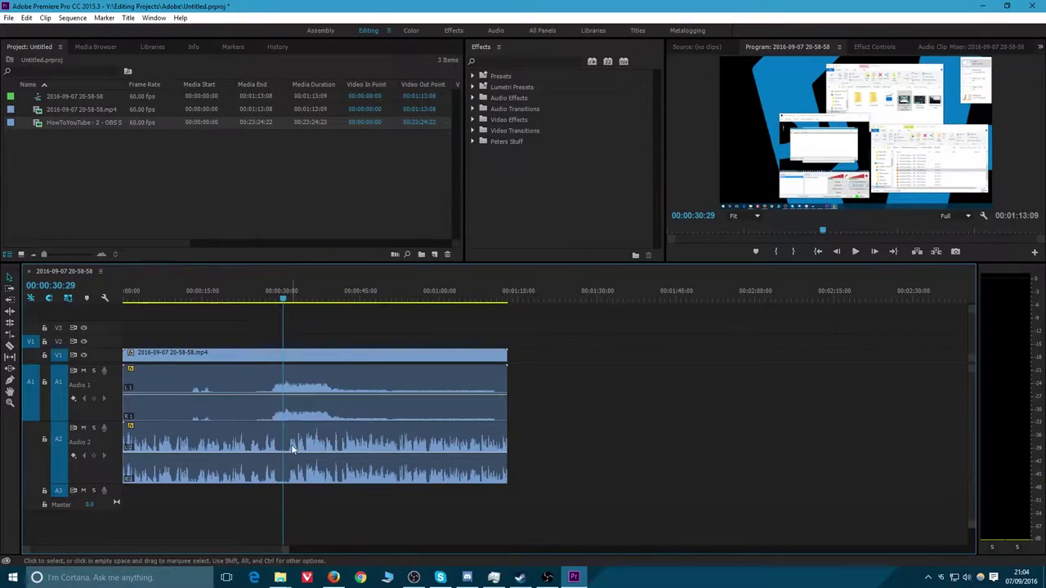
pyautogui.press('c')
pyautogui.click(290, 464)
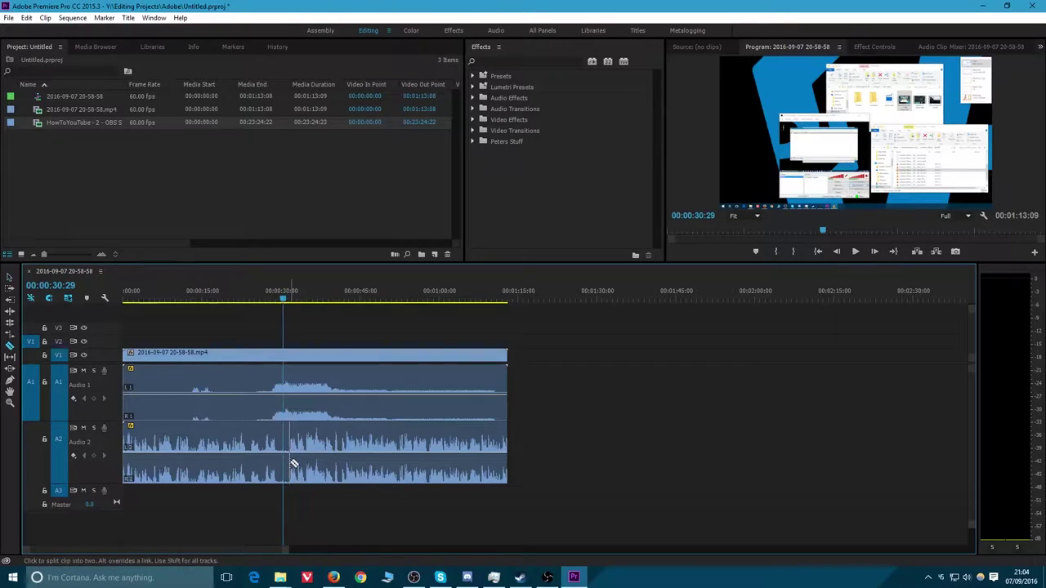
pyautogui.click(296, 465)
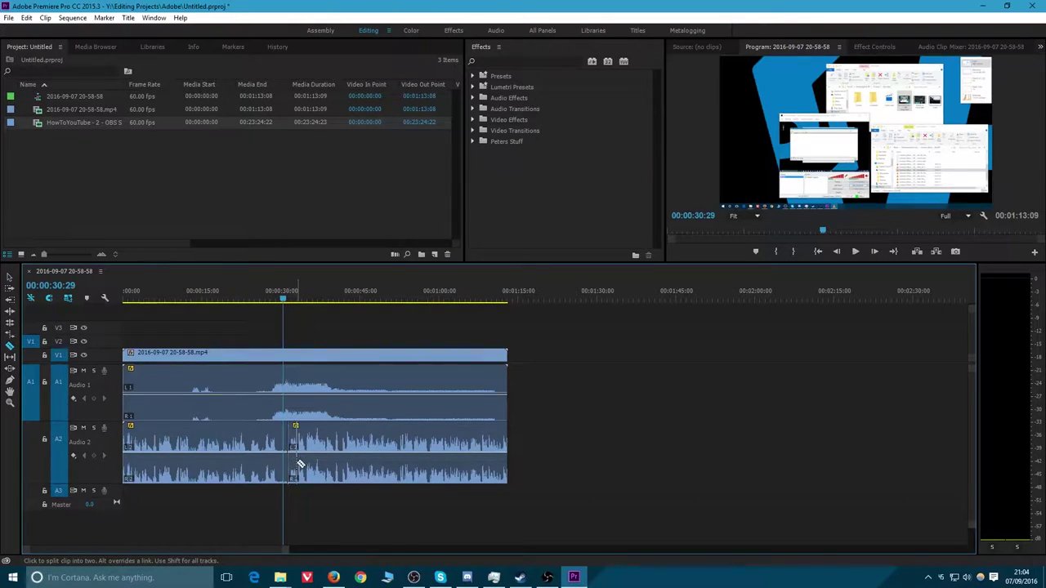
pyautogui.click(299, 464)
pyautogui.press('v')
pyautogui.press('Delete')
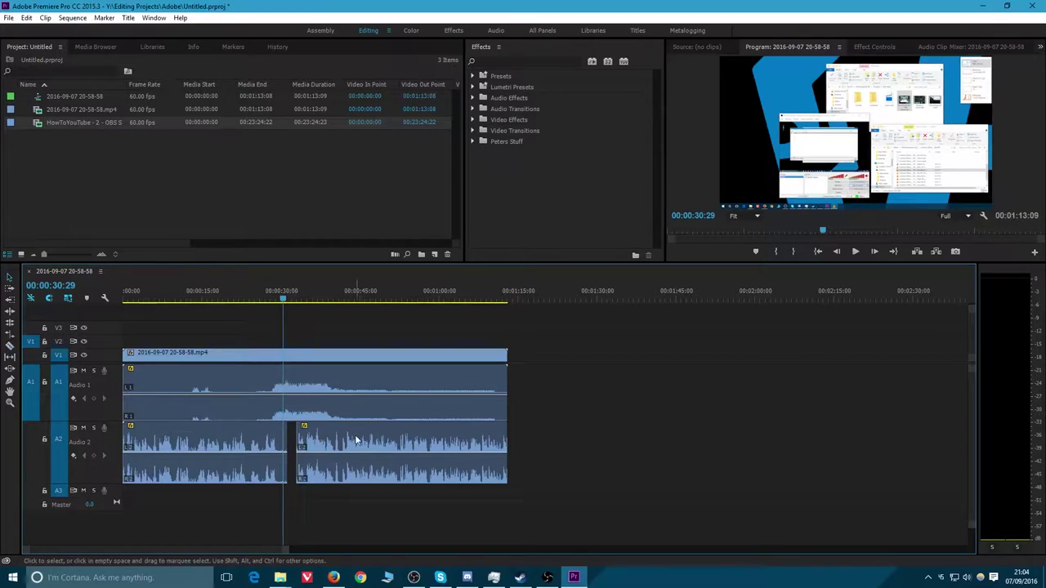
pyautogui.press('space')
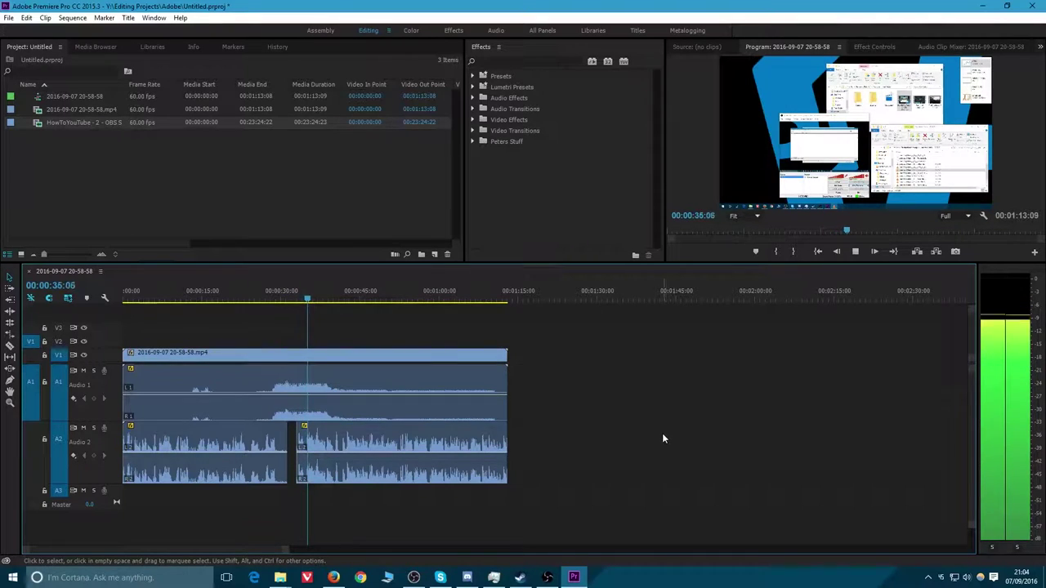
# Stop playback, split Audio 2 just before the gap and select the short piece
pyautogui.press('space')
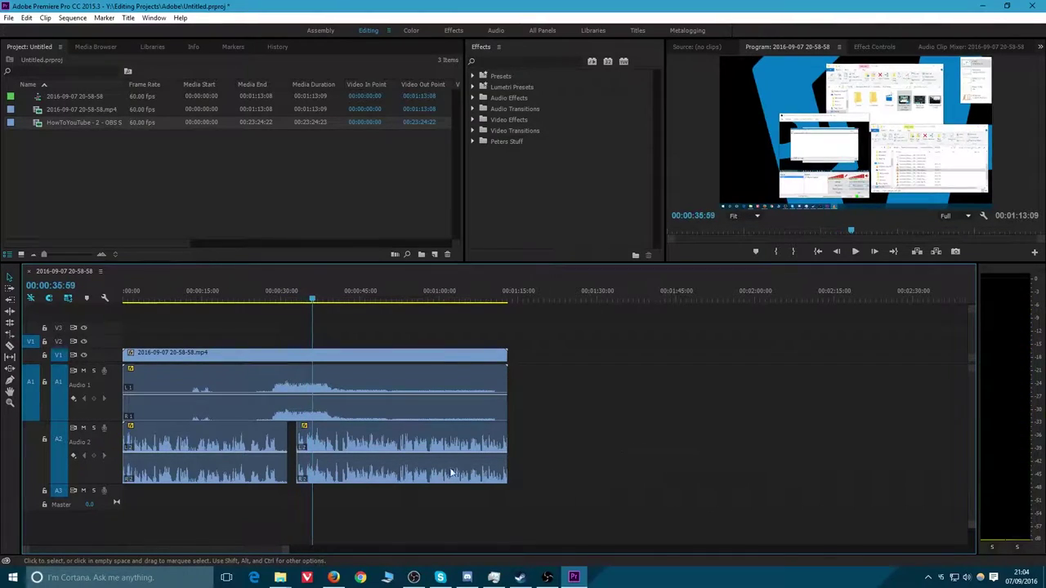
pyautogui.click(314, 434)
pyautogui.press('c')
pyautogui.click(250, 458)
pyautogui.press('v')
pyautogui.click(266, 464)
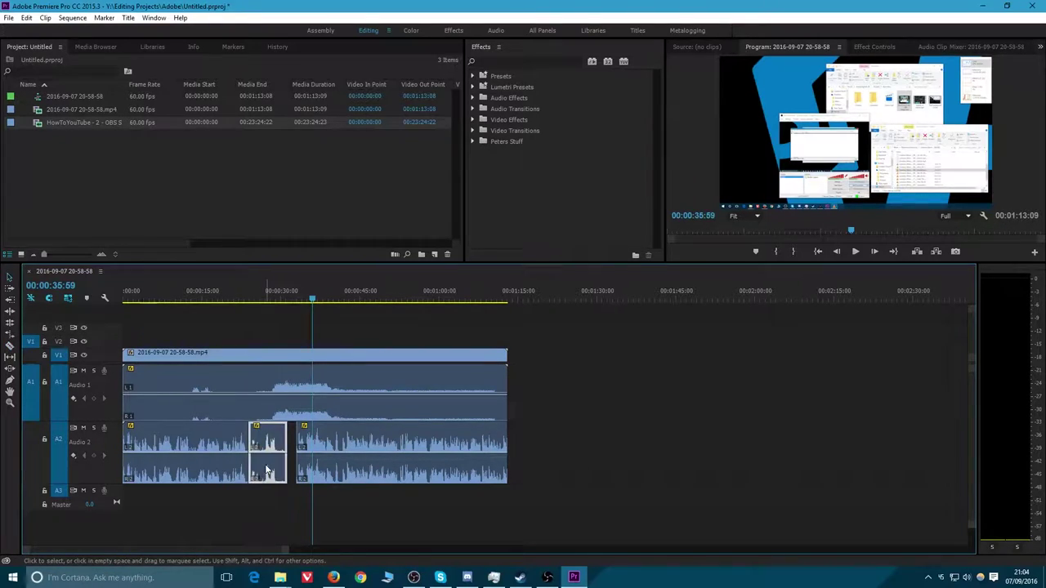
# Paste a copy of the piece at about 1:31 and place it right after the Audio 1 clip
pyautogui.click(560, 288)
pyautogui.hotkey('ctrl', 'v')
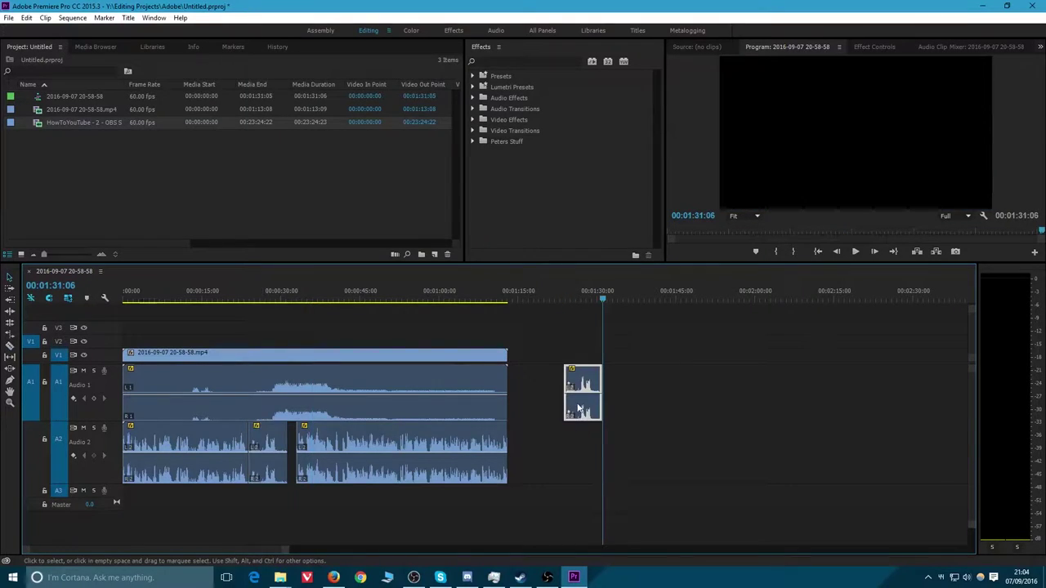
pyautogui.moveTo(580, 408); pyautogui.dragTo(513, 400)
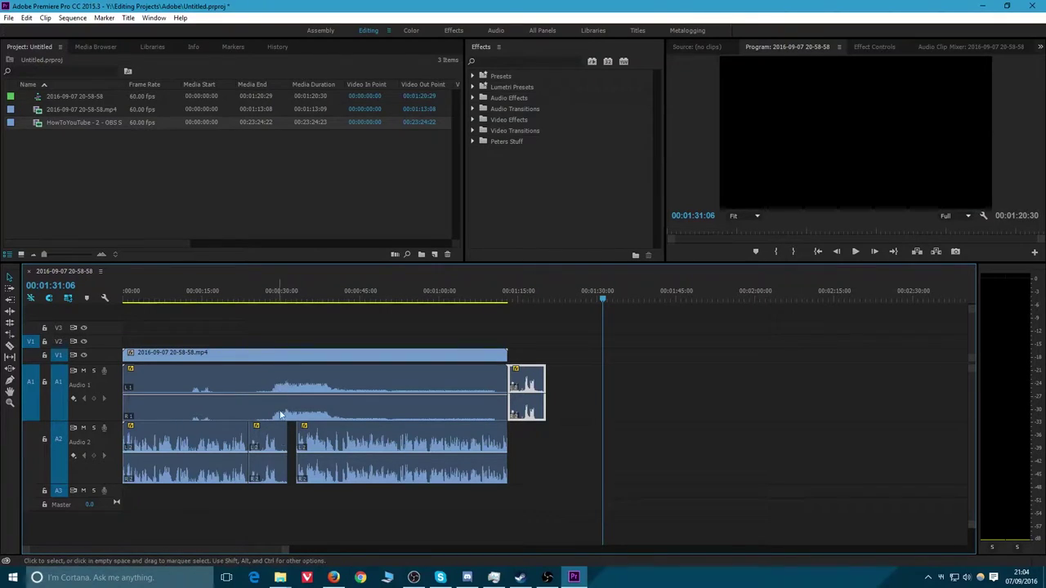
pyautogui.click(689, 425)
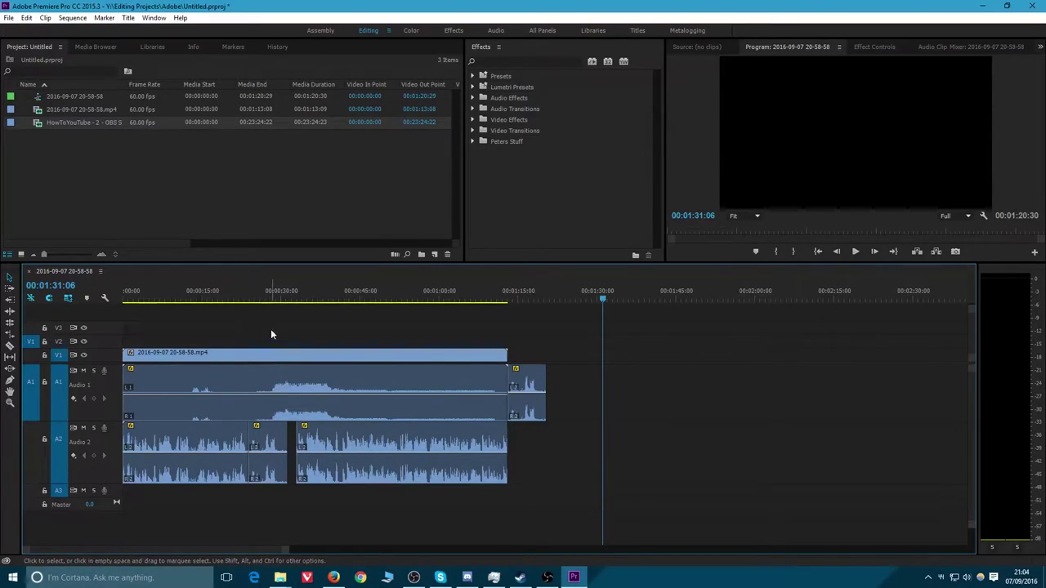
pyautogui.moveTo(272, 334); pyautogui.dragTo(365, 439)
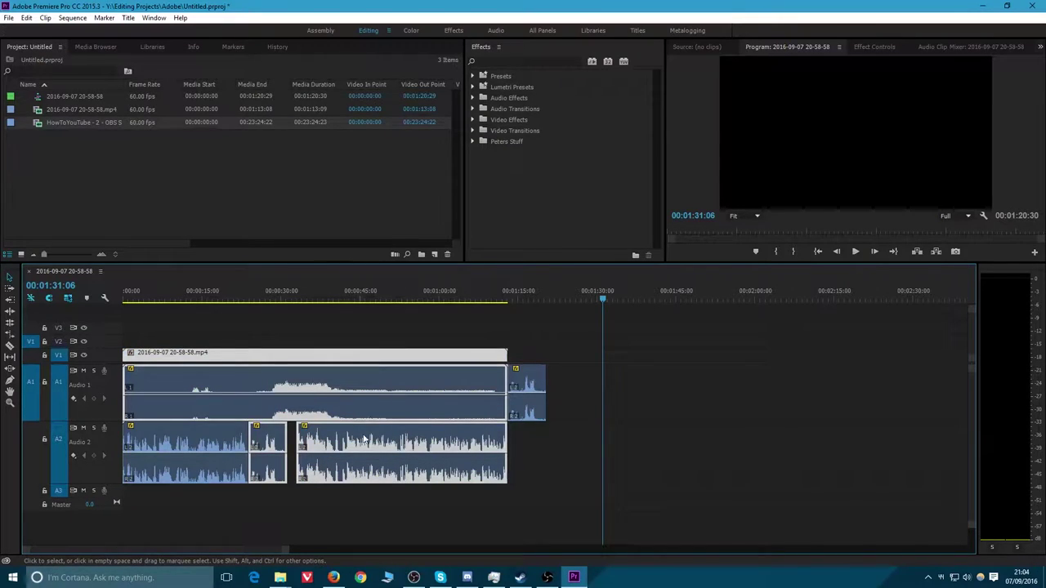
pyautogui.click(601, 443)
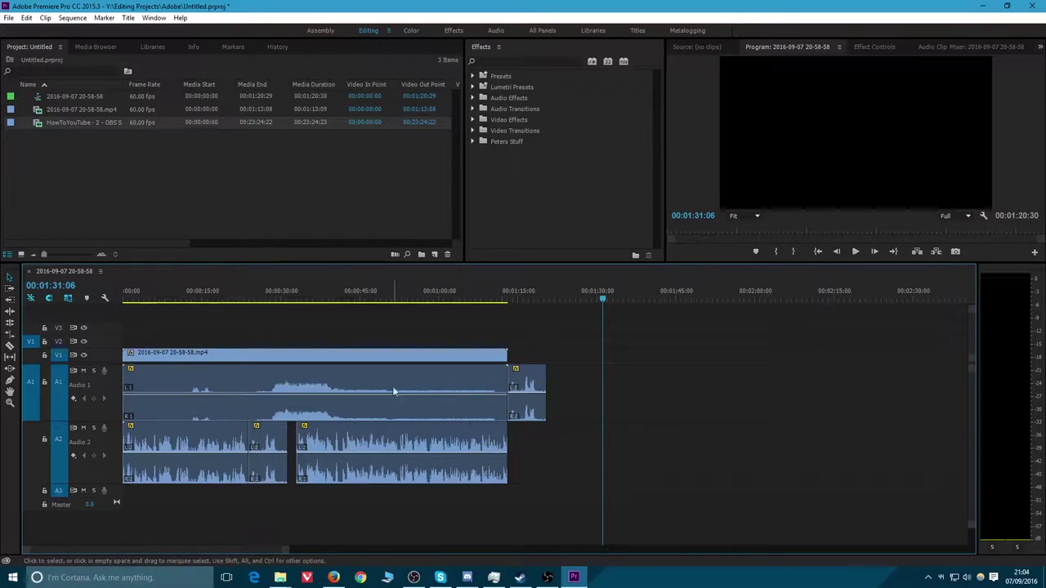
pyautogui.moveTo(320, 440)
pyautogui.click(219, 448)
pyautogui.click(266, 442)
pyautogui.click(341, 447)
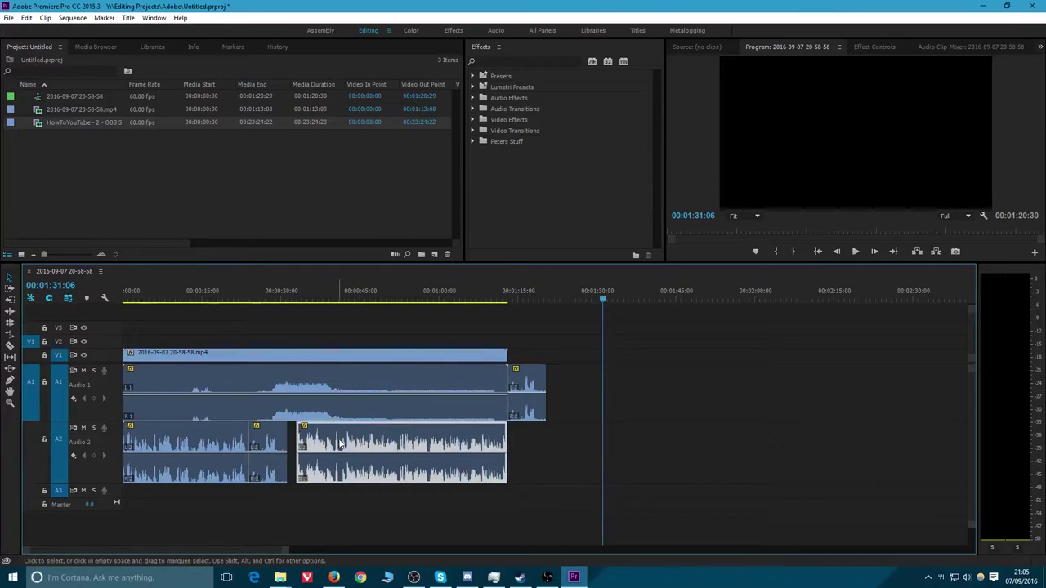
pyautogui.click(520, 448)
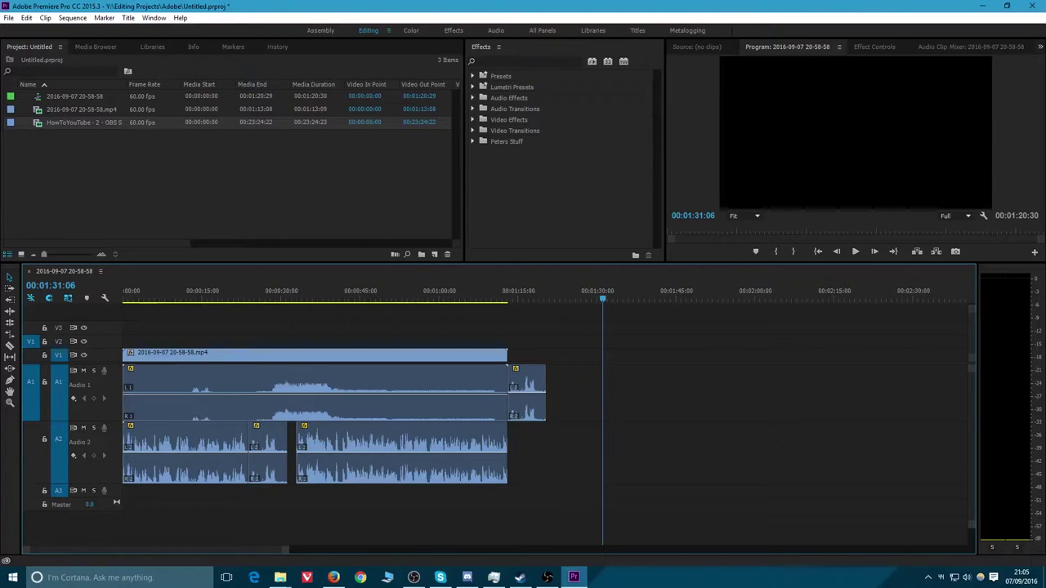
pyautogui.click(280, 578)
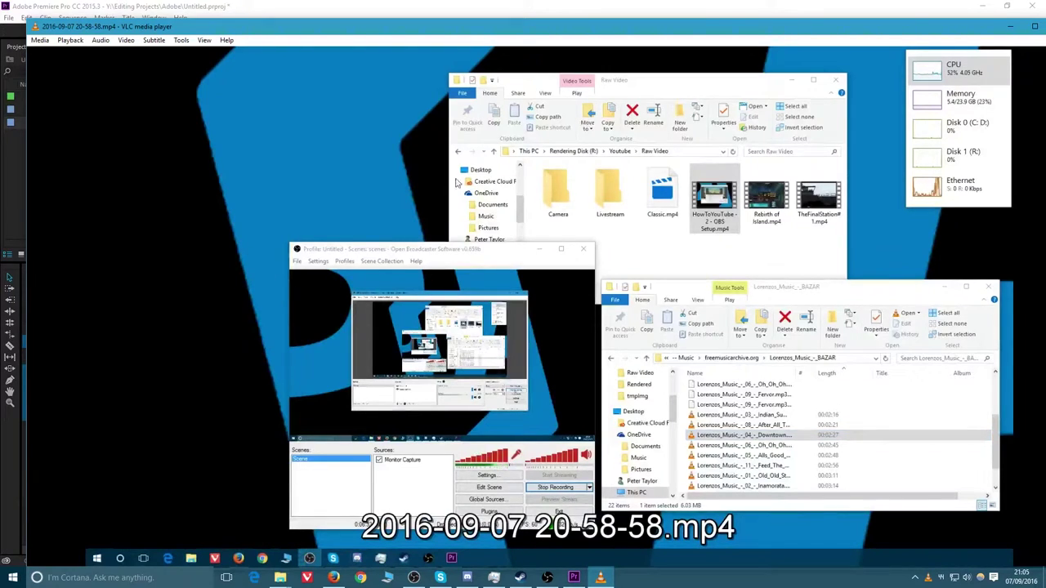
# Switch VLC playback of the recording to audio Track 2
pyautogui.rightClick(353, 176)
pyautogui.click(368, 182)
pyautogui.click(98, 41)
pyautogui.moveTo(130, 53)
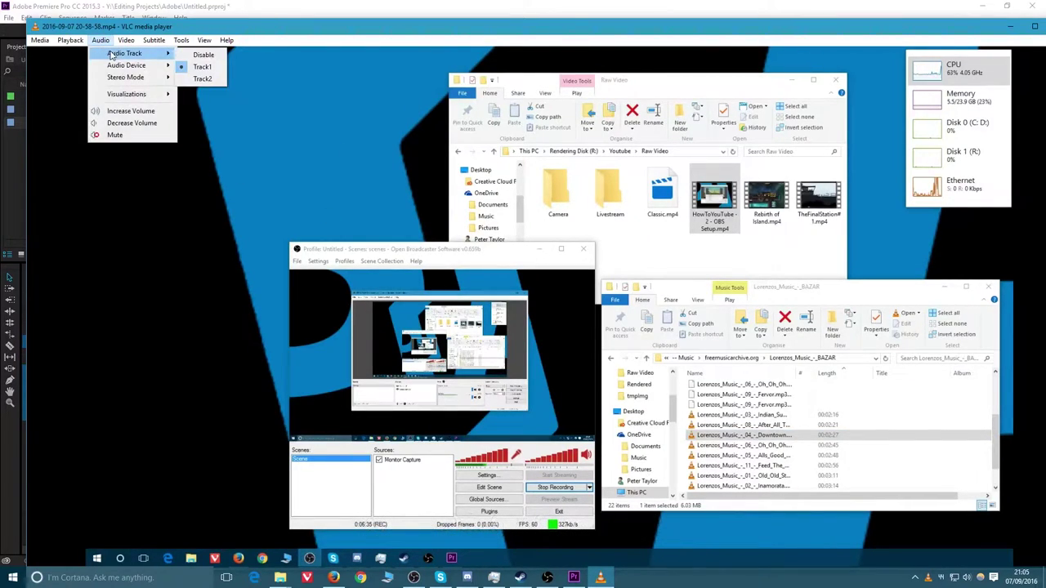
pyautogui.click(203, 80)
# Reselect the audio track, settling on Track 2, then move VLC aside and close it
pyautogui.click(100, 40)
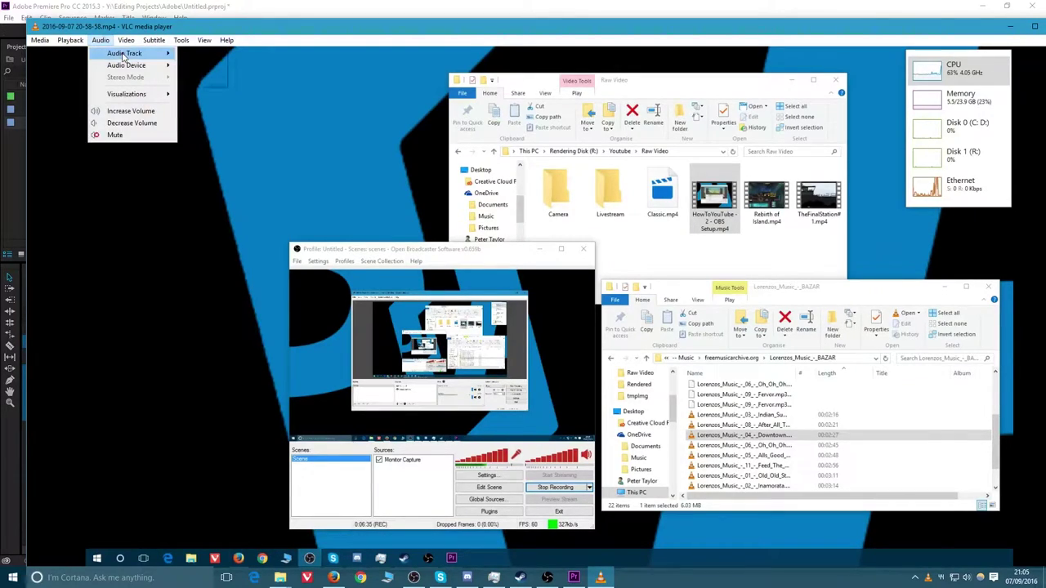
pyautogui.moveTo(127, 54)
pyautogui.click(207, 65)
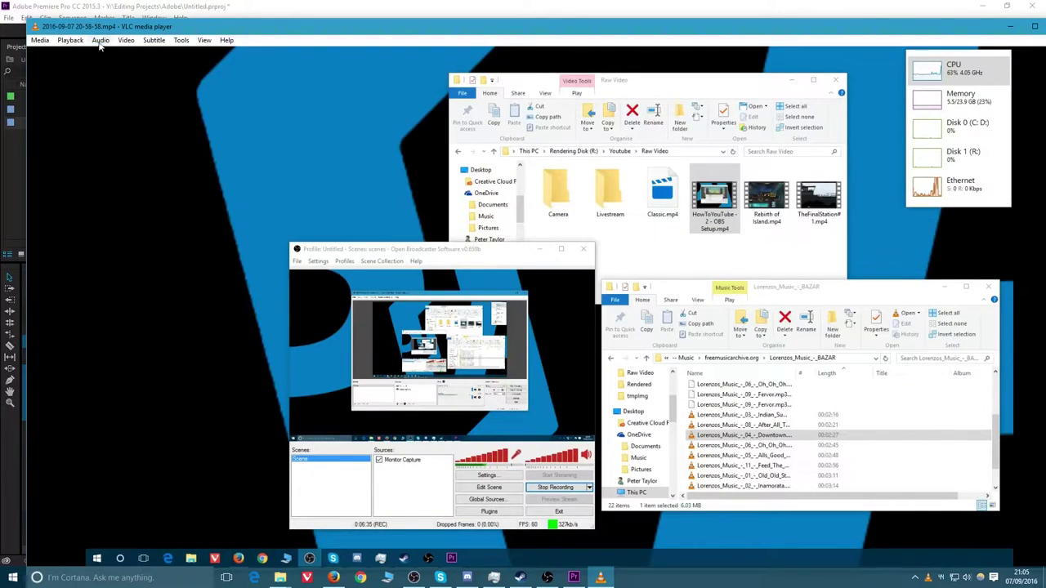
pyautogui.click(99, 40)
pyautogui.moveTo(127, 53)
pyautogui.click(208, 79)
pyautogui.moveTo(912, 32); pyautogui.dragTo(845, 41)
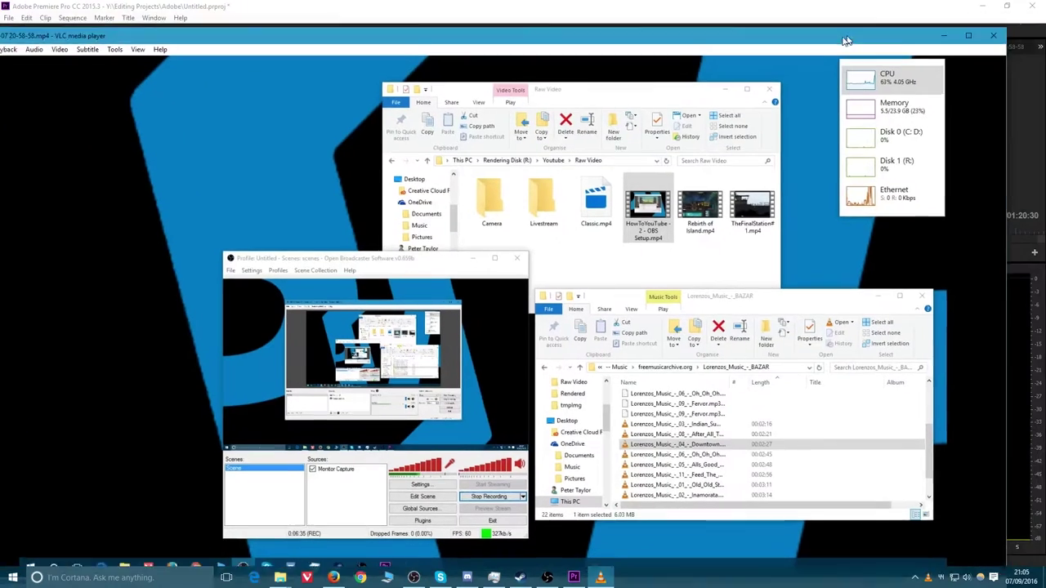
pyautogui.click(976, 45)
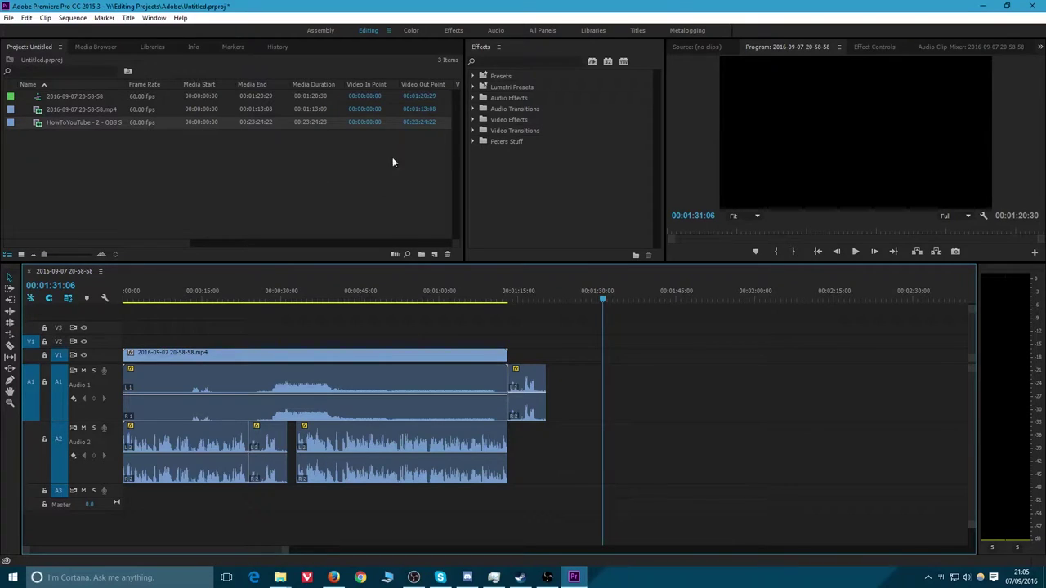
pyautogui.click(369, 162)
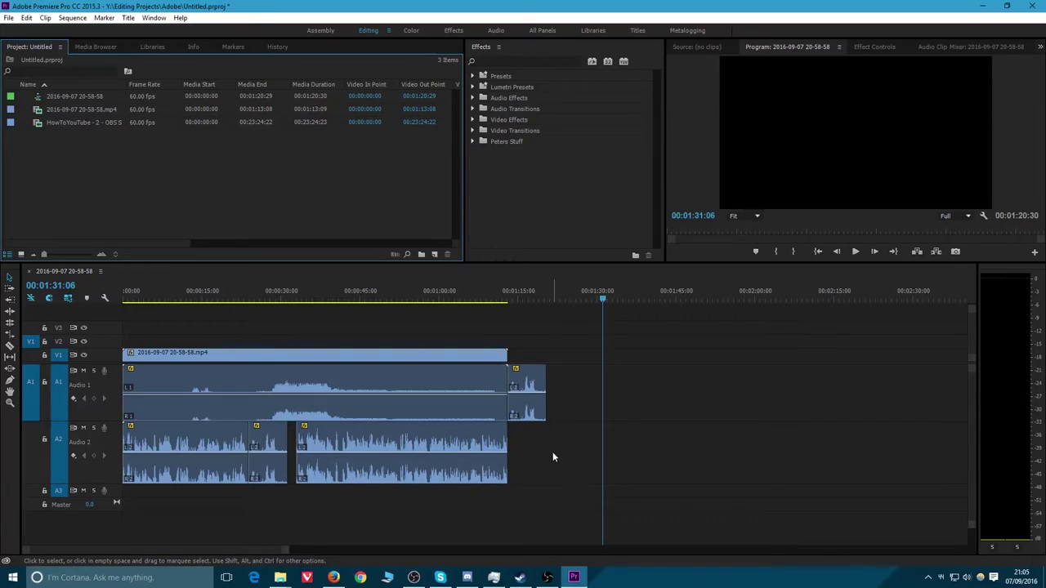
# Drag the long Audio 2 clip to end at the 1:31 playhead and shift the short piece right
pyautogui.click(255, 433)
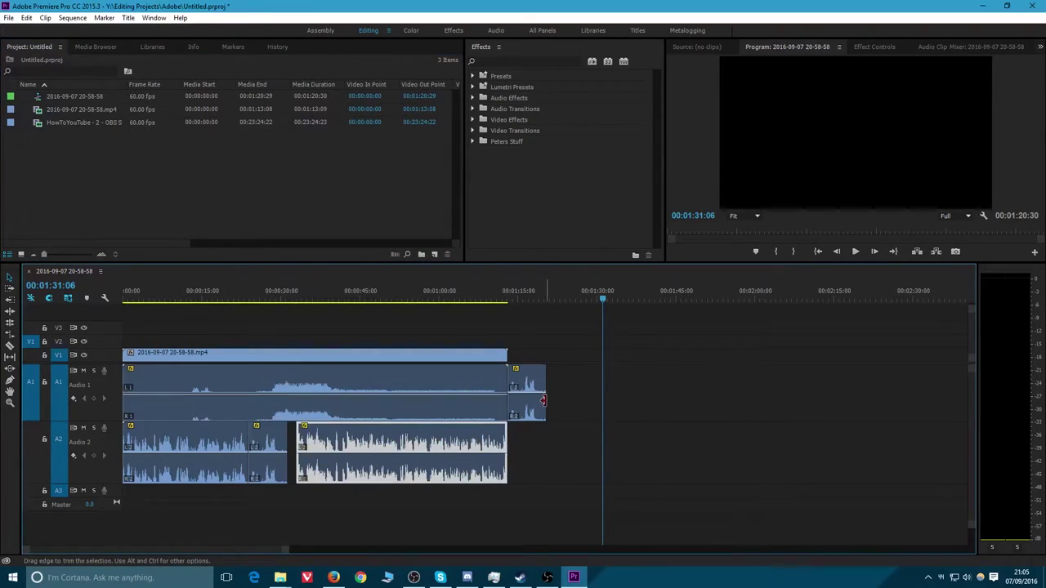
pyautogui.click(436, 407)
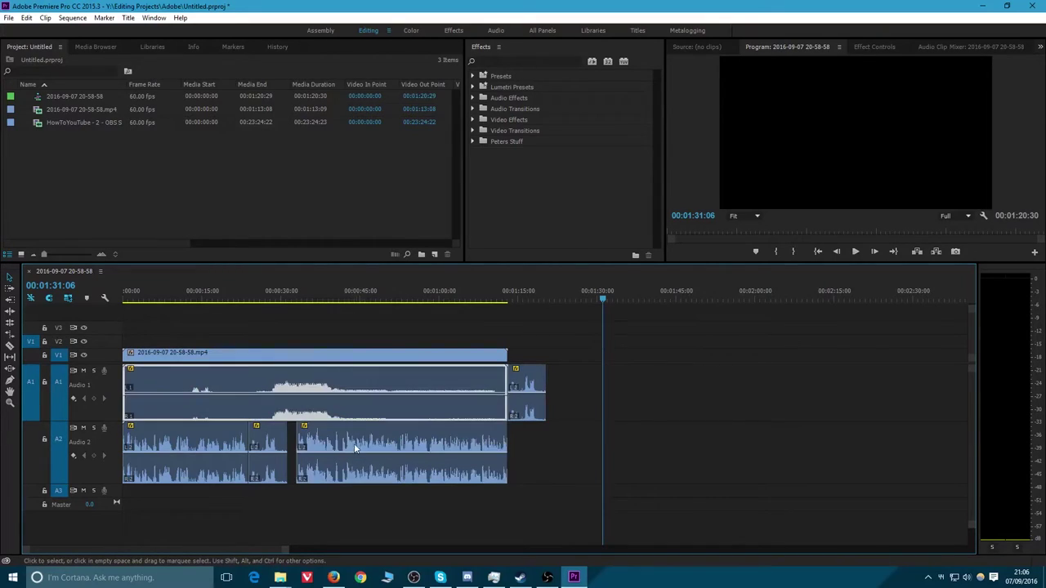
pyautogui.click(363, 442)
pyautogui.click(608, 431)
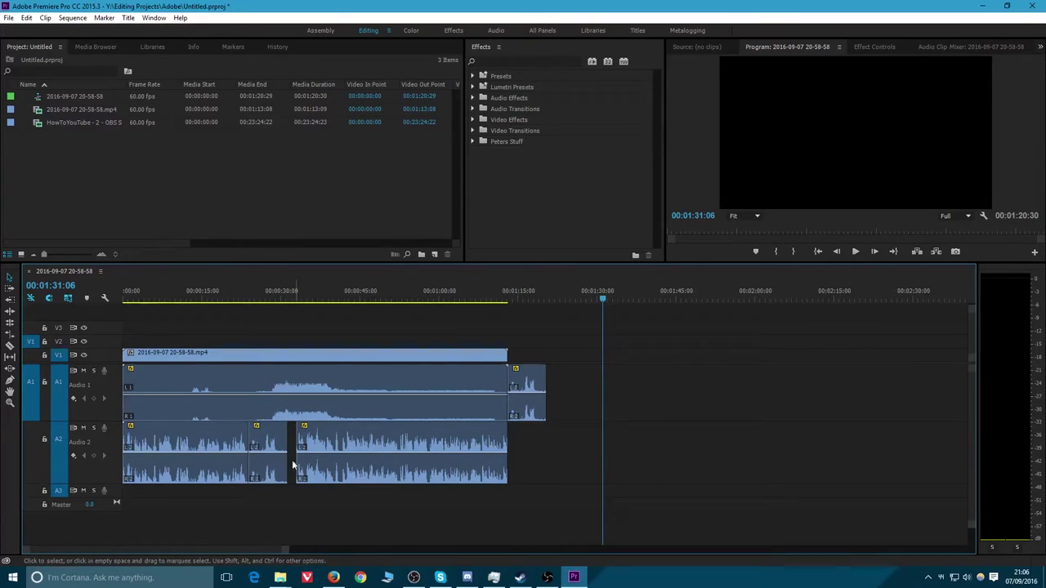
pyautogui.moveTo(354, 433); pyautogui.dragTo(447, 441)
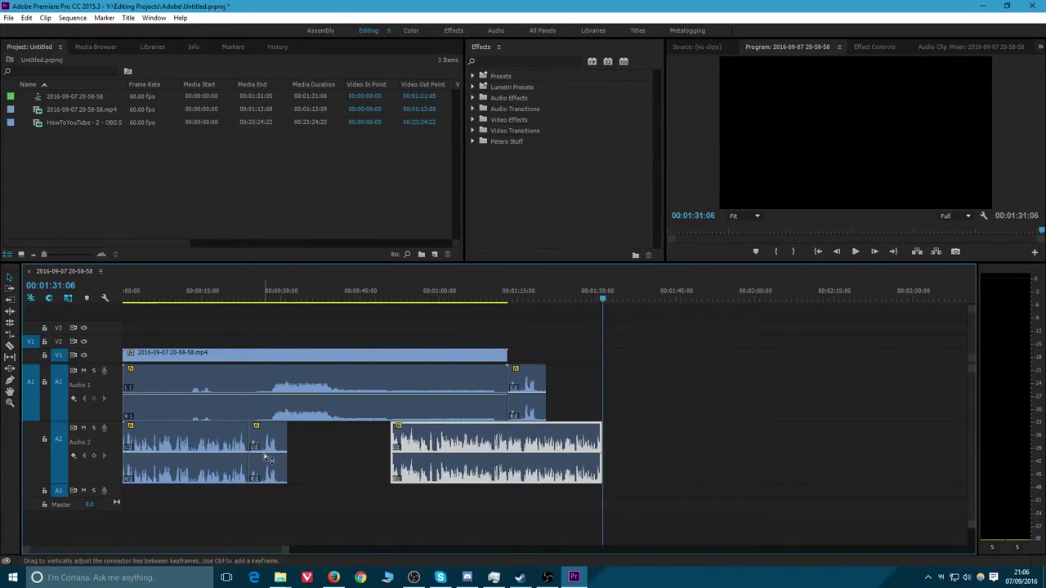
pyautogui.moveTo(266, 432); pyautogui.dragTo(314, 432)
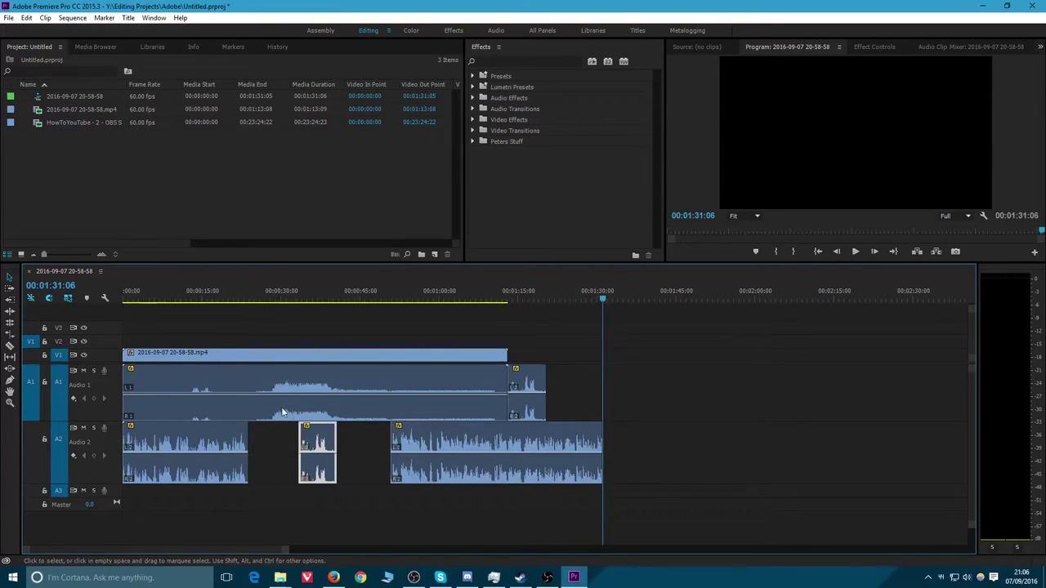
pyautogui.click(427, 499)
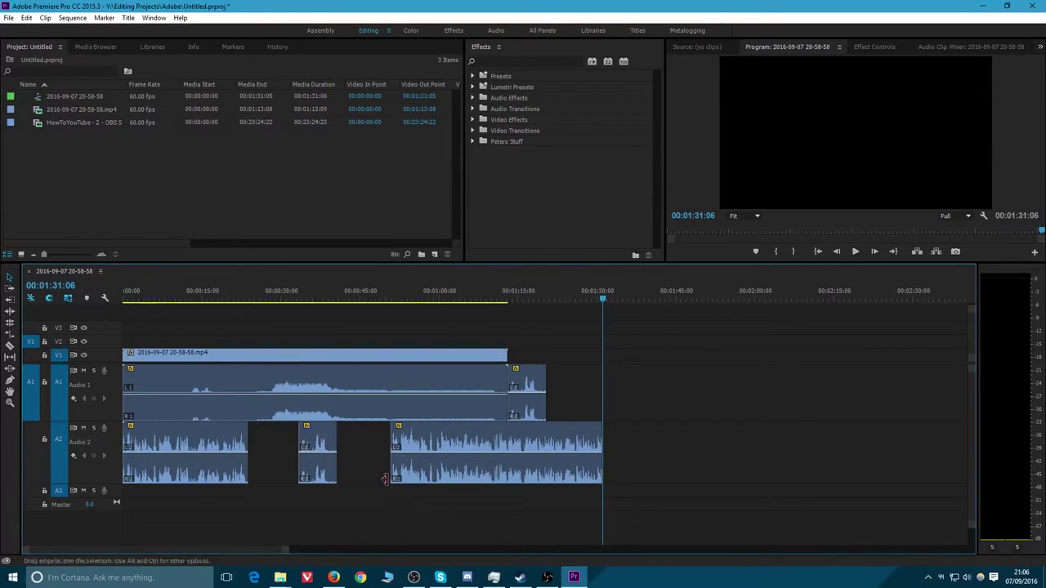